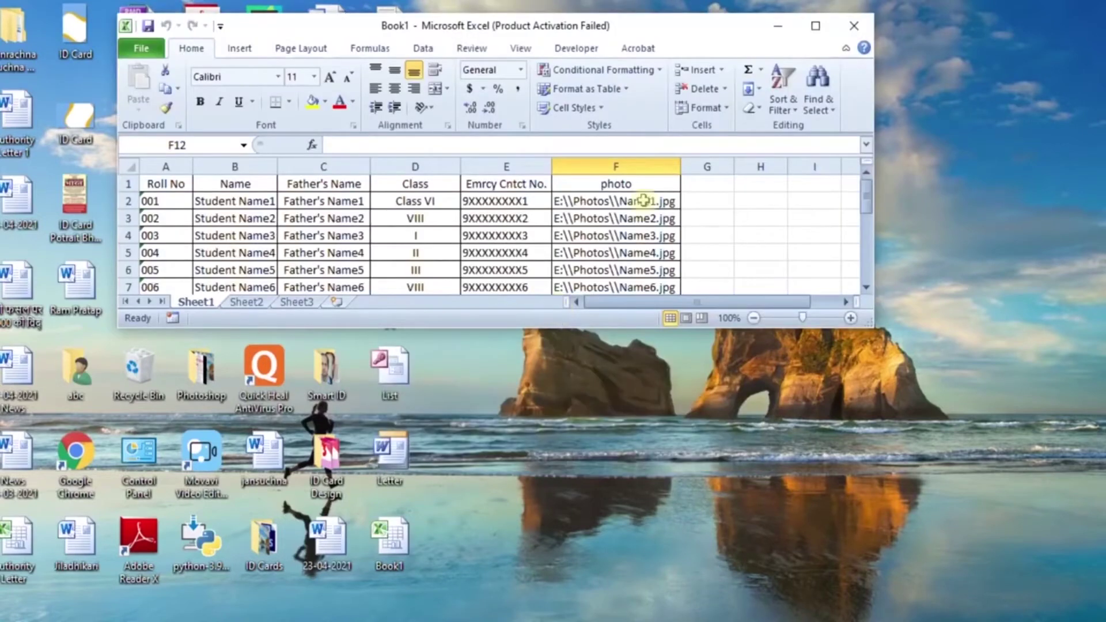
Maximize the Book1 workbook window showing the nine-student data sheet
left_click(817, 27)
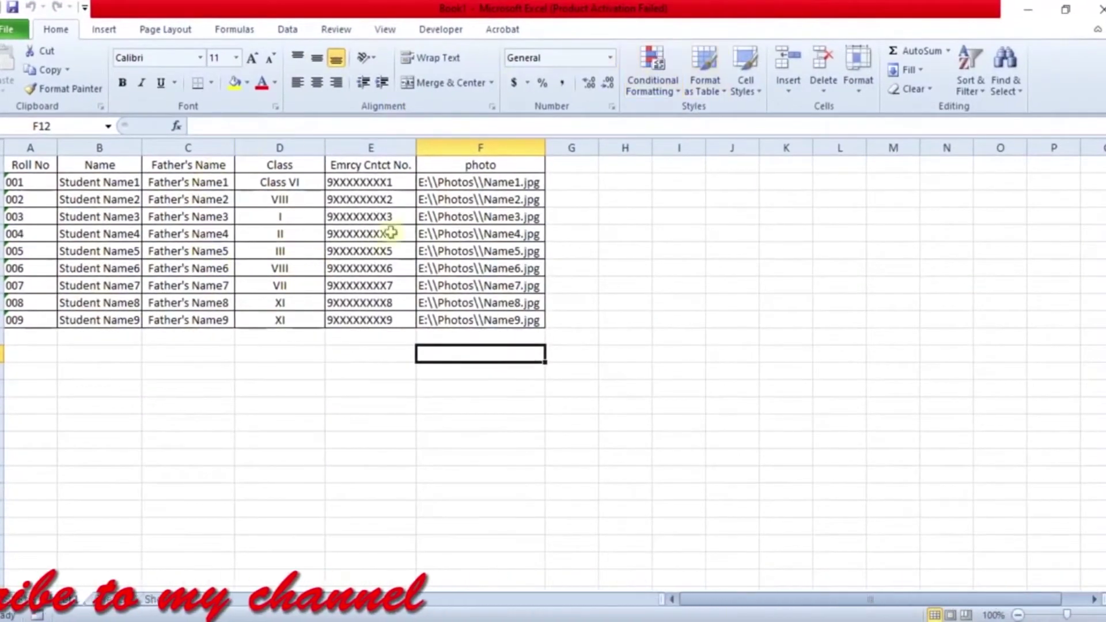
Clear the photo file paths from cells F2:F10
left_click_drag(483, 182, 479, 318)
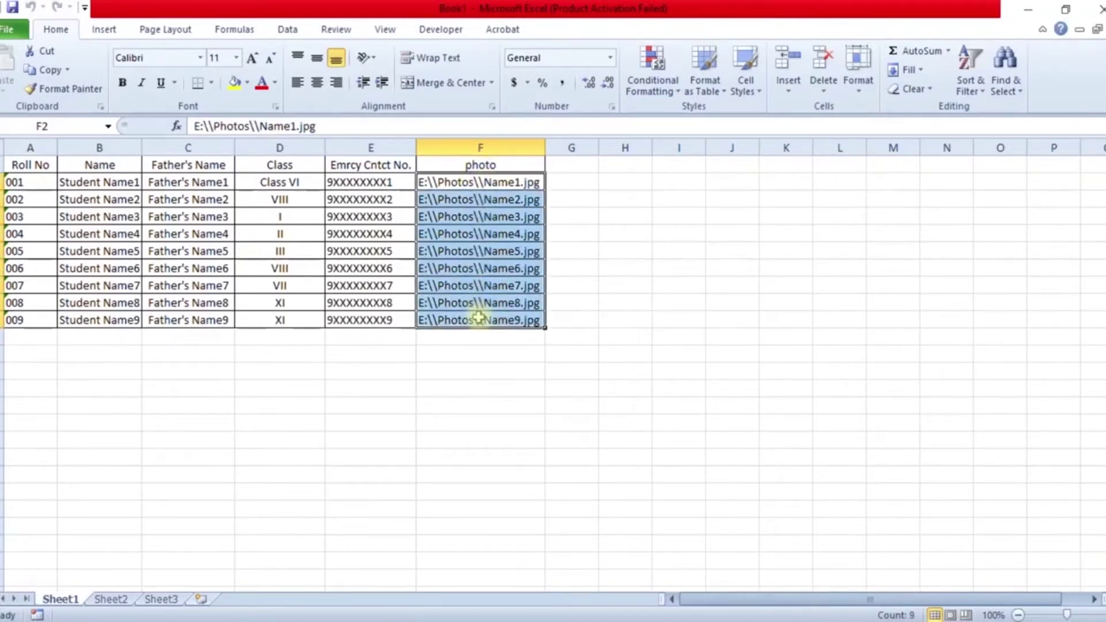
key("Delete")
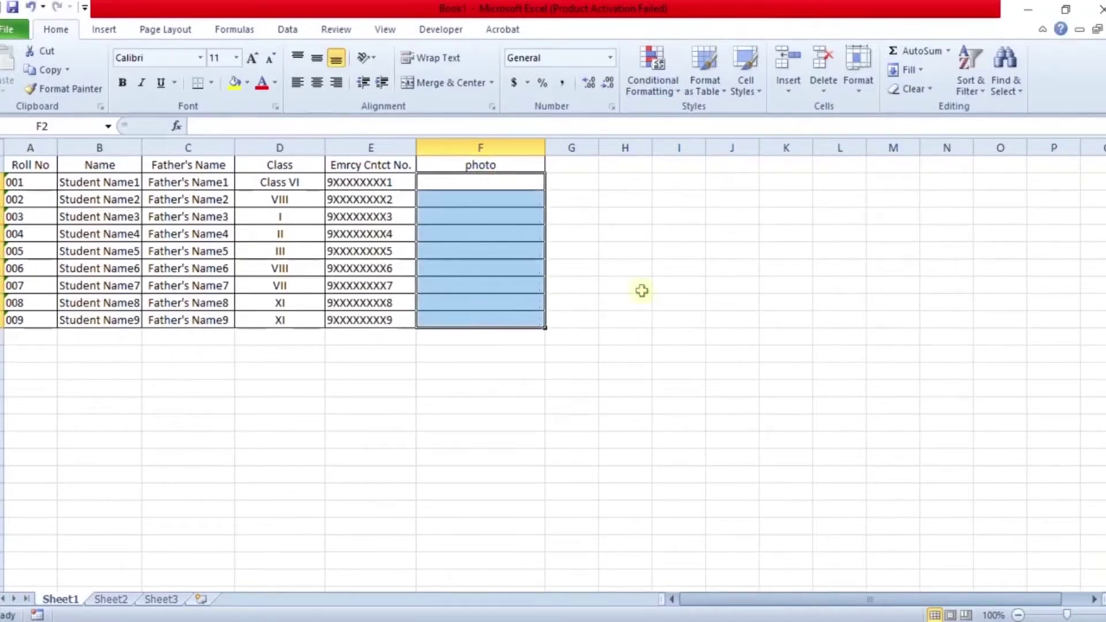
left_click(480, 182)
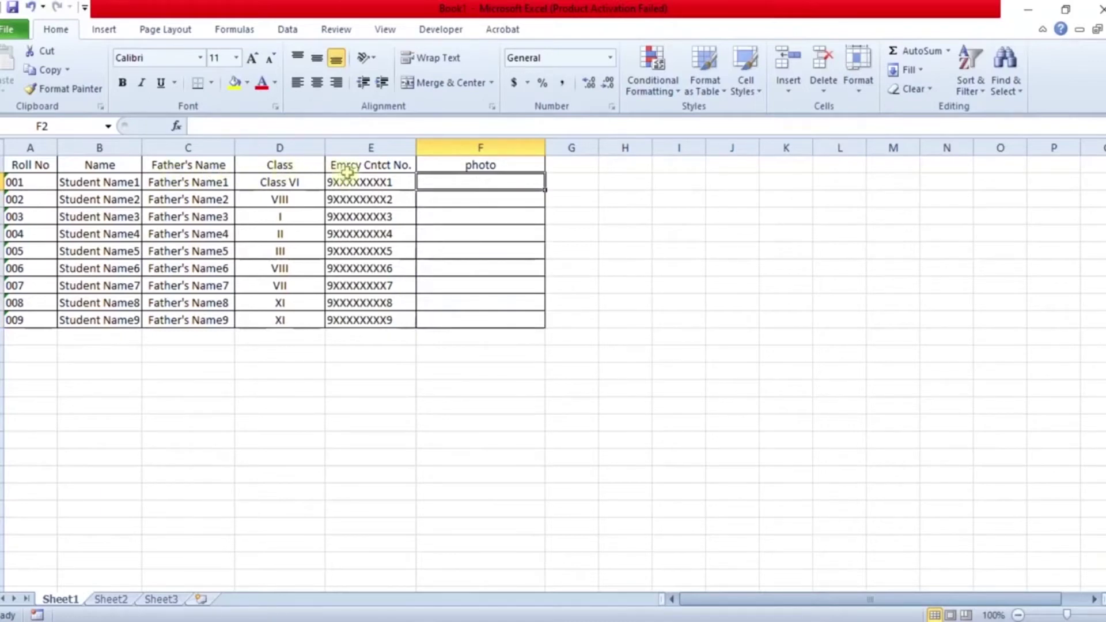
Select cell F2 and start inserting a hyperlink there with Ctrl+K
left_click(464, 166)
left_click(460, 181)
key("ctrl+k")
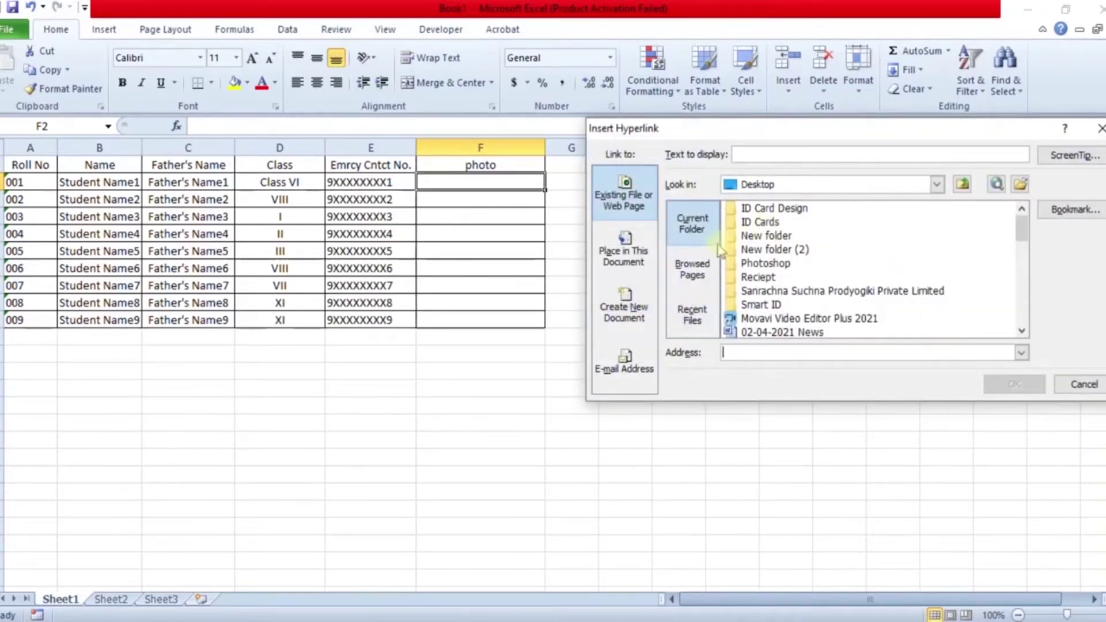
Link cell F2 to E:\Photos\Name1.jpg
left_click(937, 184)
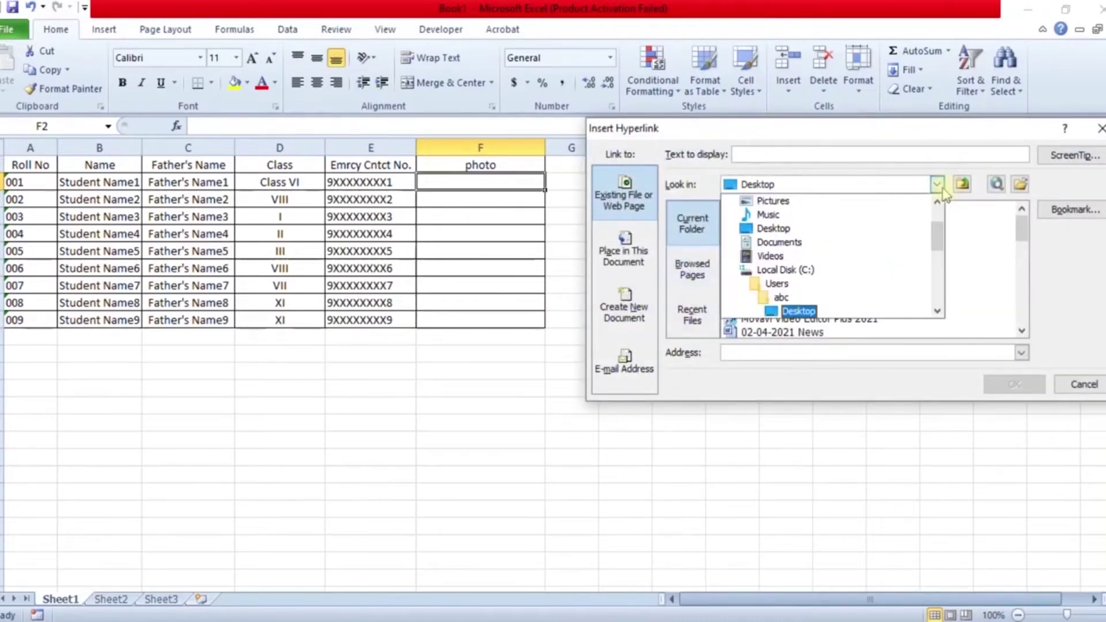
left_click_drag(938, 236, 940, 262)
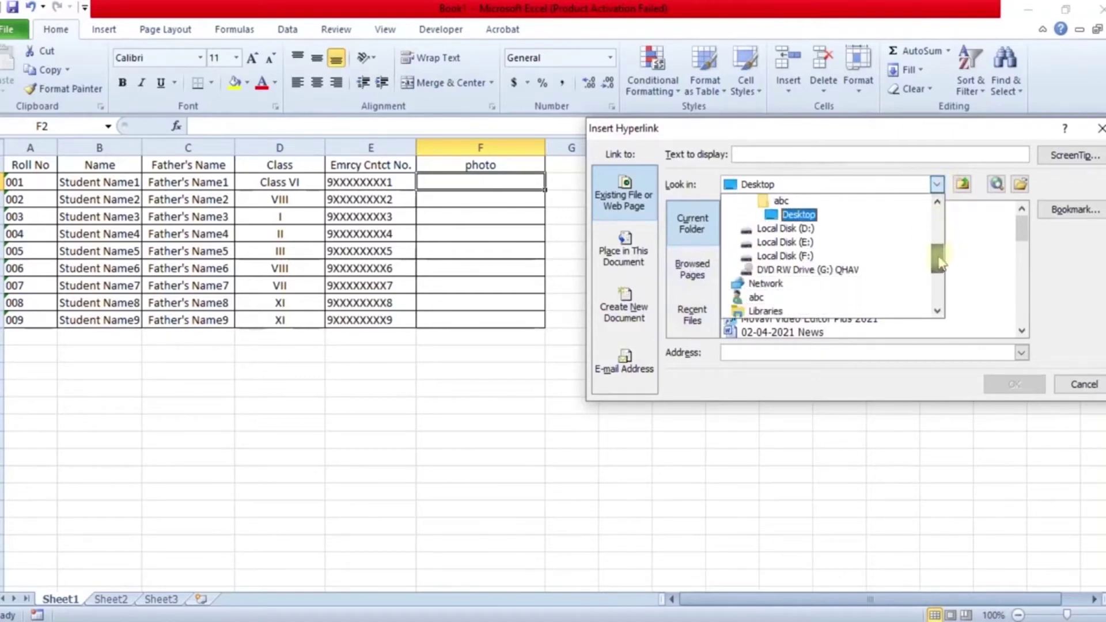
left_click(787, 253)
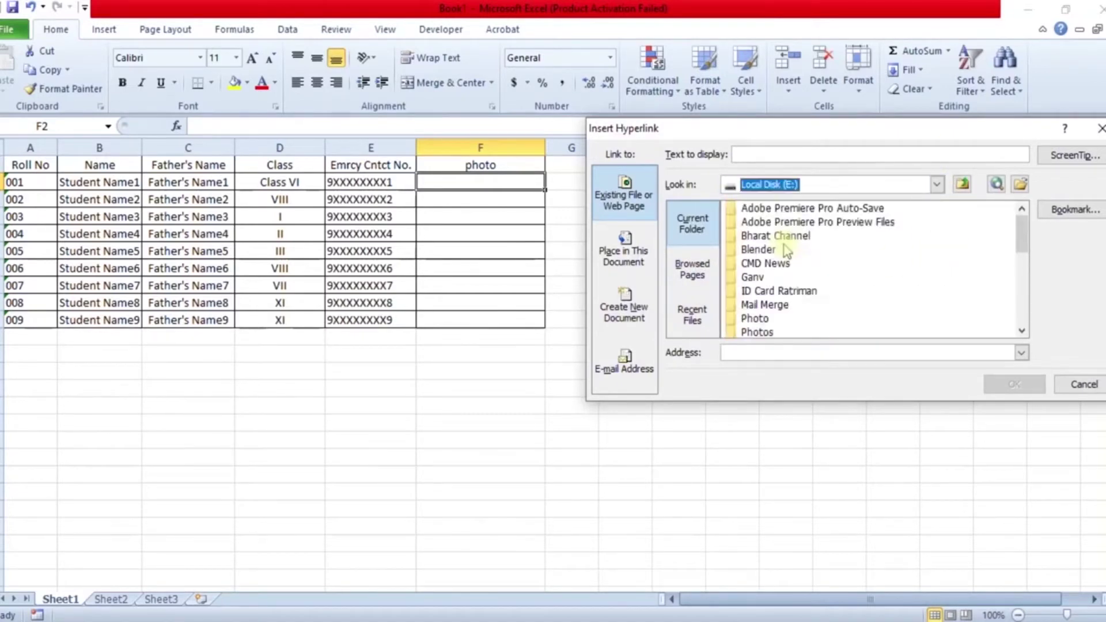
double_click(752, 332)
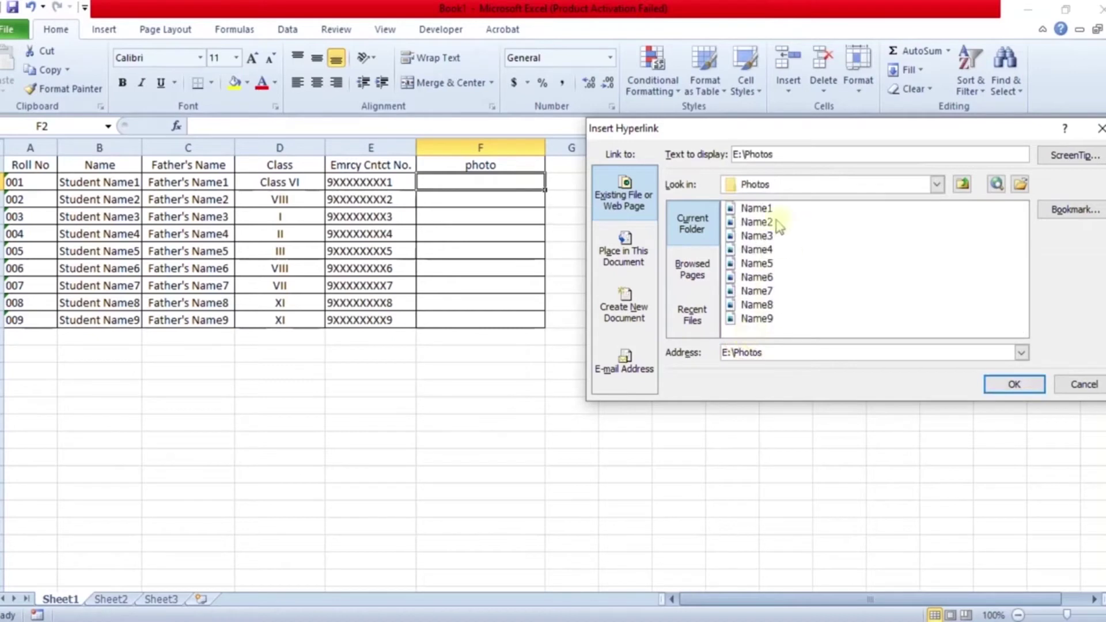
left_click(757, 209)
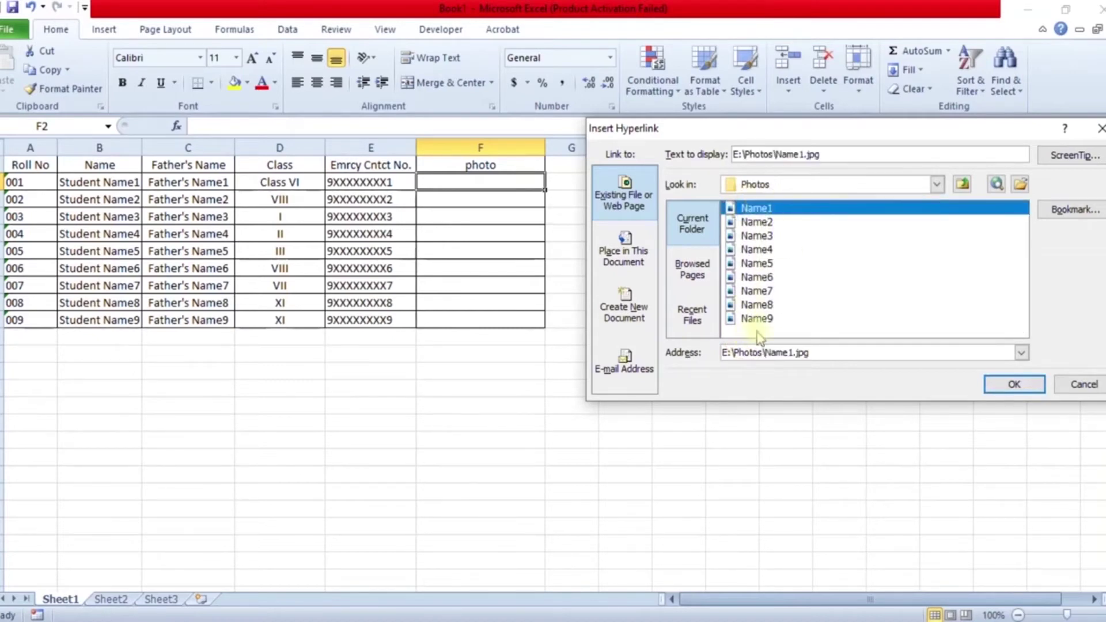
left_click(1014, 384)
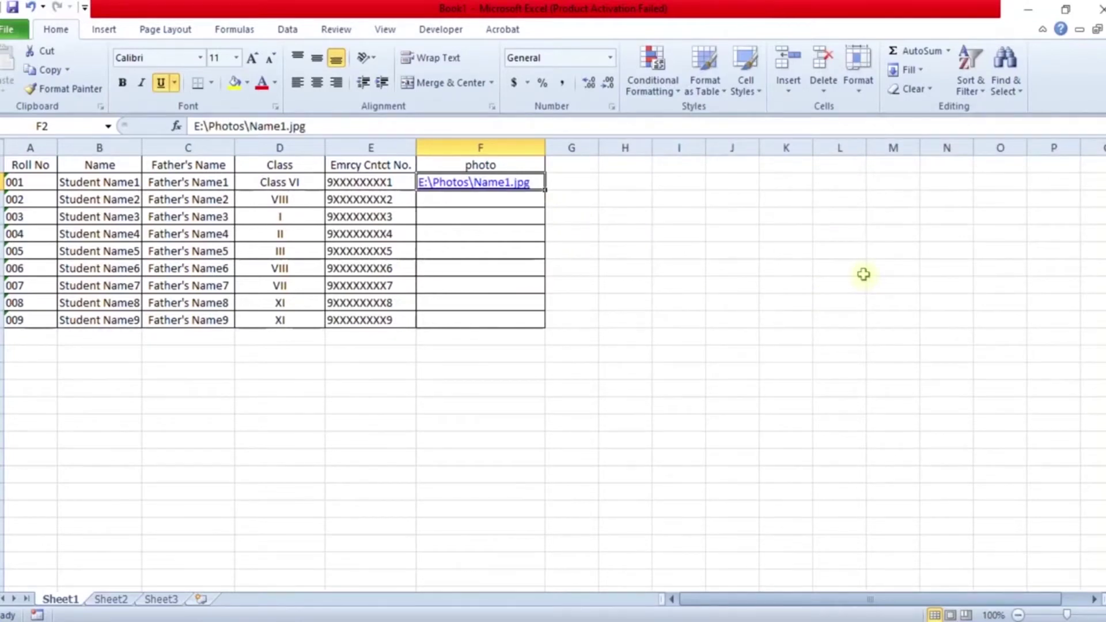
Fill the F2 hyperlink down through the rest of the photo column
key("shift+Down")
key("shift+Down")
key("shift+Down")
key("shift+Down")
key("shift+Down")
key("shift+Down")
key("shift+Down")
key("shift+Down")
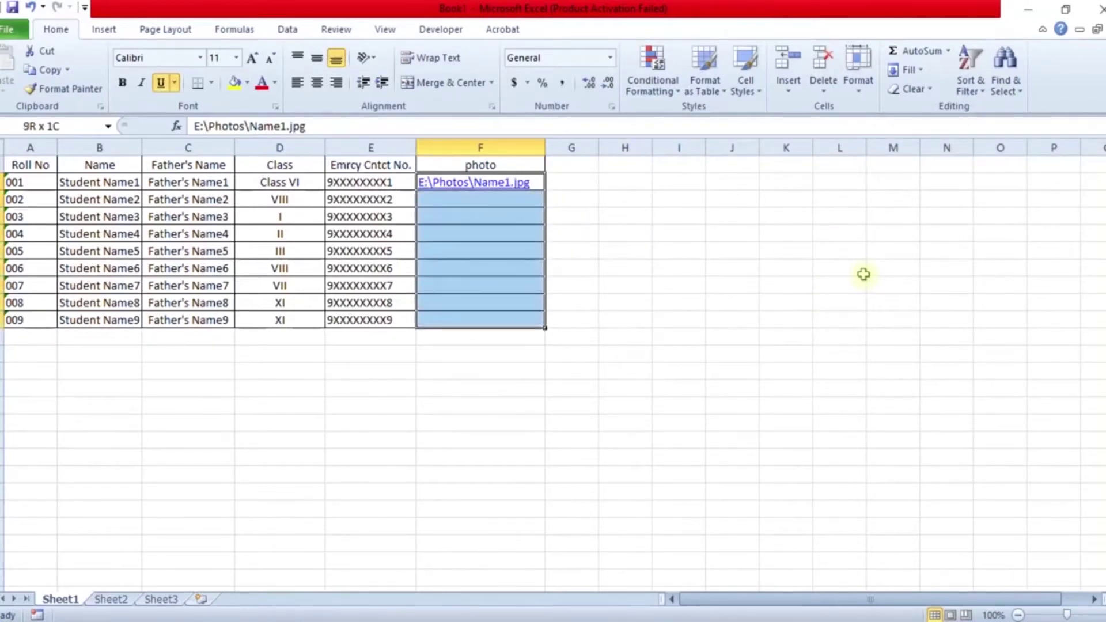
key("ctrl+d")
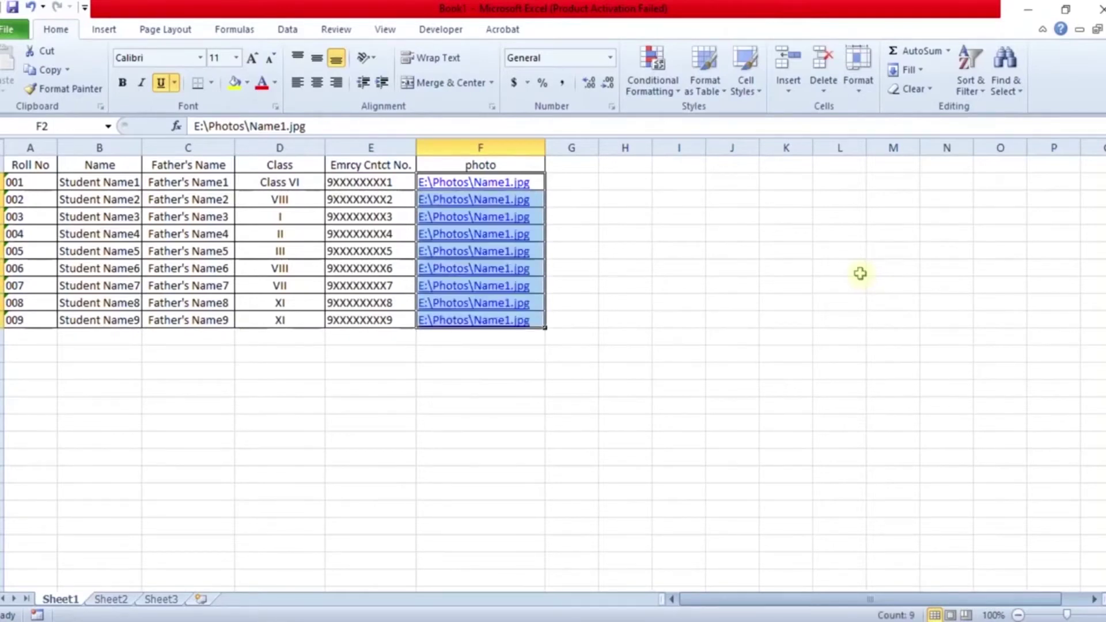
left_click(581, 180)
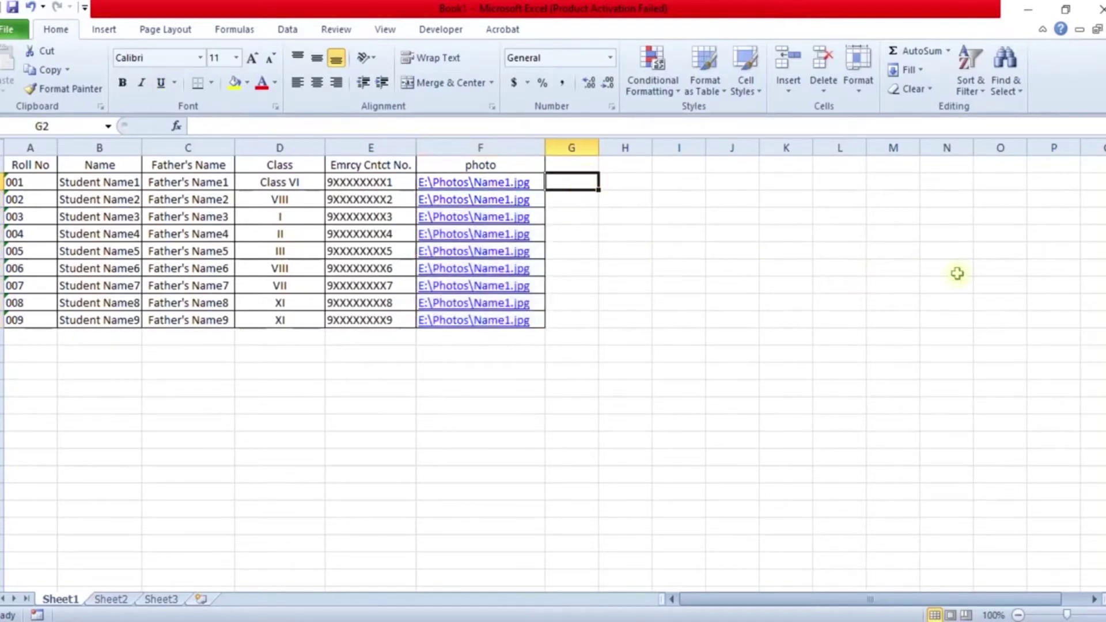
Change the F3, F4 and F5 photo paths to end in Name2.jpg, Name3.jpg and Name4.jpg
key("Left")
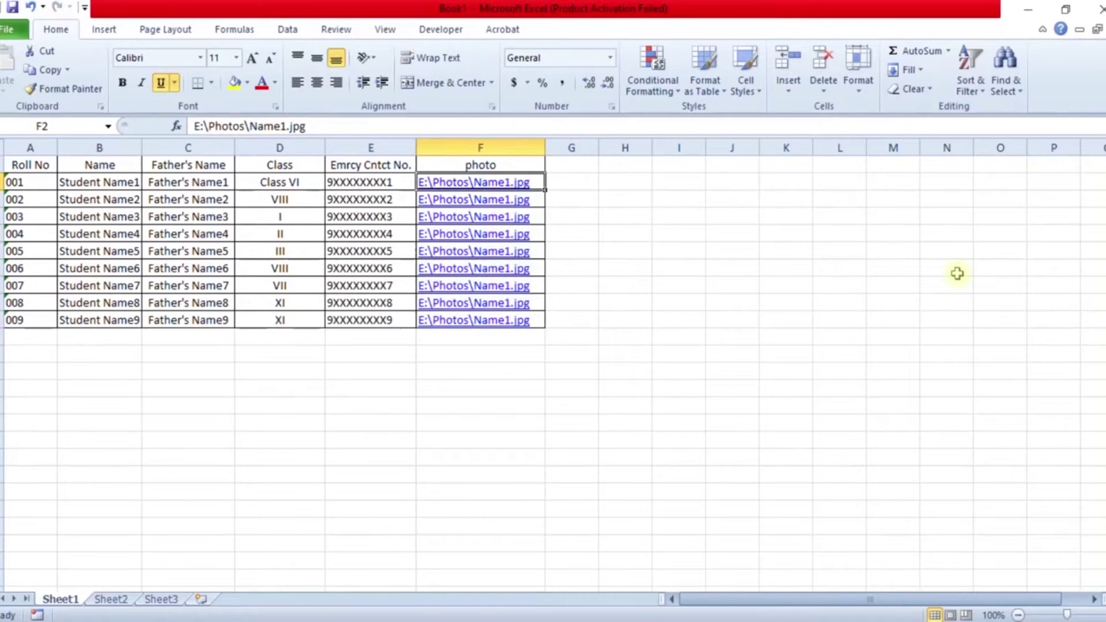
key("Down")
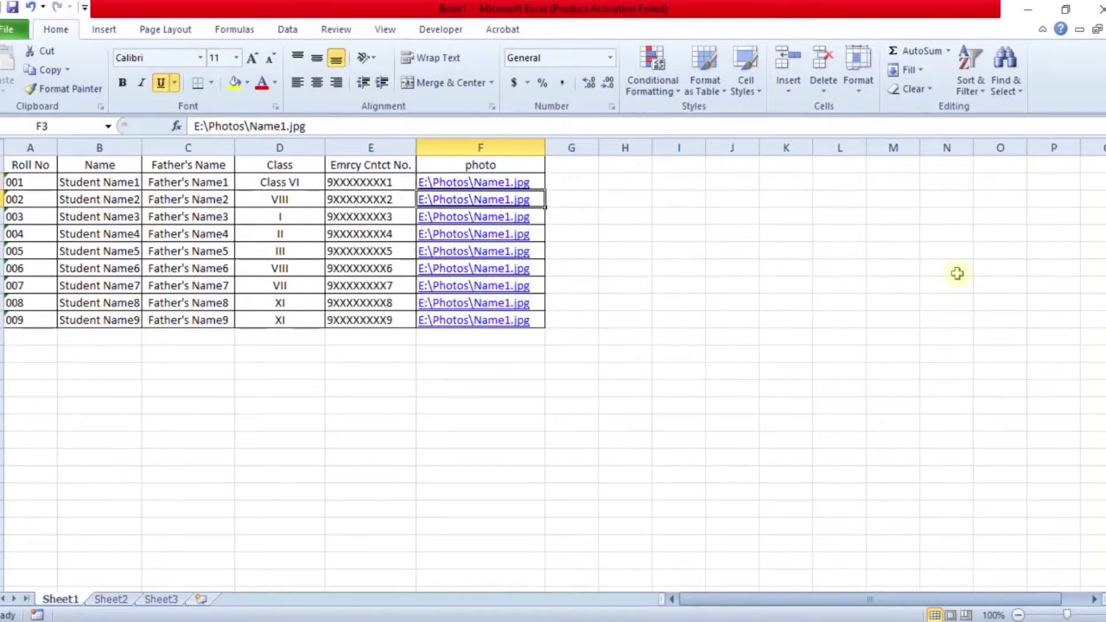
key("F2")
key("BackSpace")
key("Return")
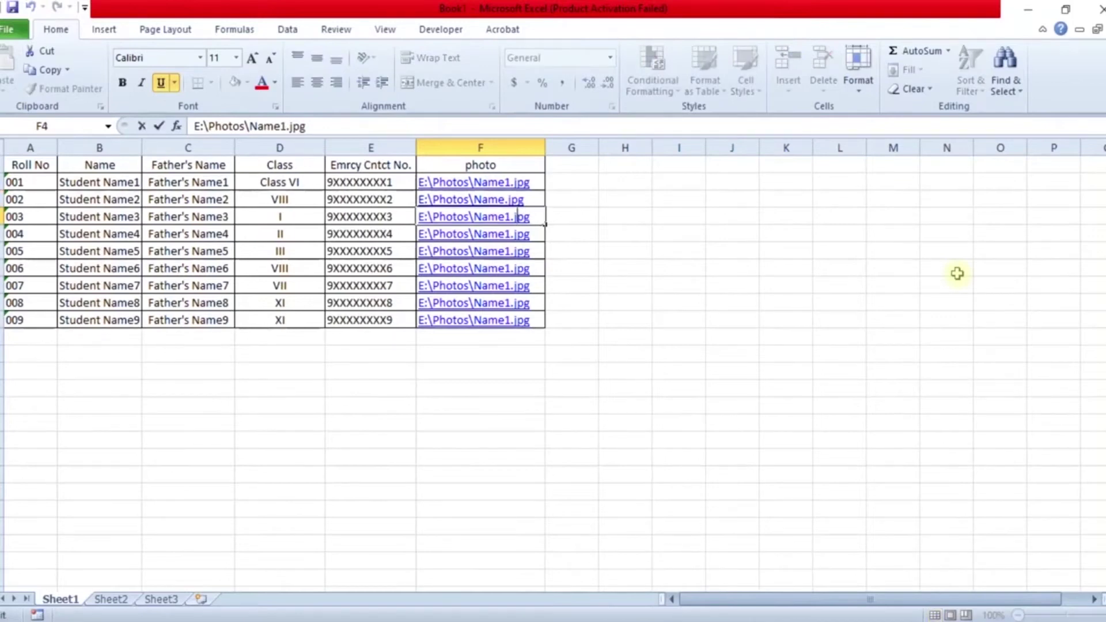
key("Up")
key("F2")
key("Left")
key("Left")
key("Left")
type("2")
key("Return")
key("Left")
key("BackSpace")
type("3")
key("Return")
key("F2")
key("Left")
key("Left")
key("Left")
key("BackSpace")
type("4")
key("Return")
key("F2")
Change the next two paths to Name5.jpg and Name6.jpg, fixing a typo in F7
key("Left")
key("Left")
key("Left")
key("BackSpace")
type("5")
key("Return")
key("F2")
key("Left")
key("Left")
key("Left")
key("BackSpace")
key("BackSpace")
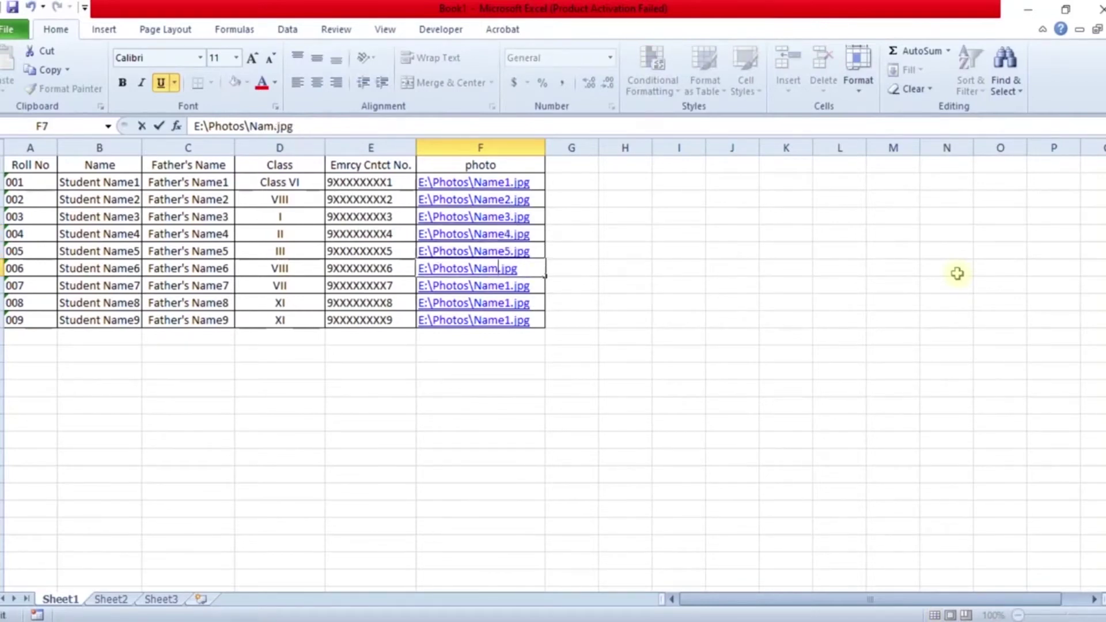
type("6")
key("Return")
key("Up")
key("F2")
key("Left")
key("Left")
key("Left")
key("BackSpace")
type("e6")
key("Return")
Change the remaining paths to Name7.jpg, Name8.jpg and Name9.jpg, then open the F2 photo link
key("F2")
key("Left")
key("Left")
key("Left")
key("Left")
key("BackSpace")
type("7")
key("Return")
key("F2")
key("Left")
key("BackSpace")
type("8")
key("Return")
key("F2")
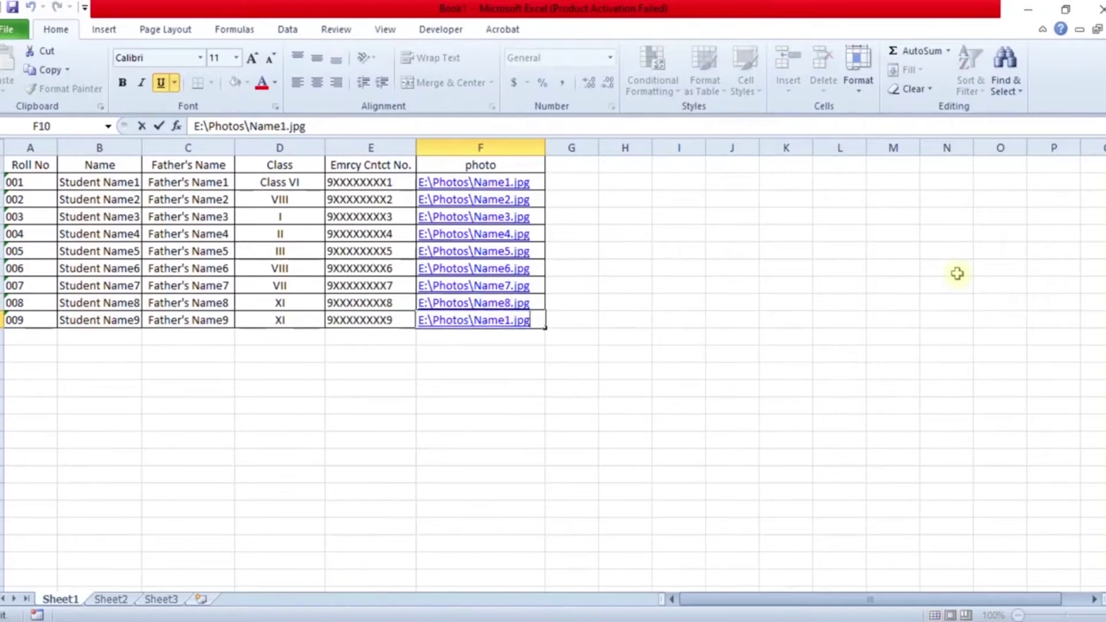
key("BackSpace")
type("9")
key("Return")
left_click(473, 182)
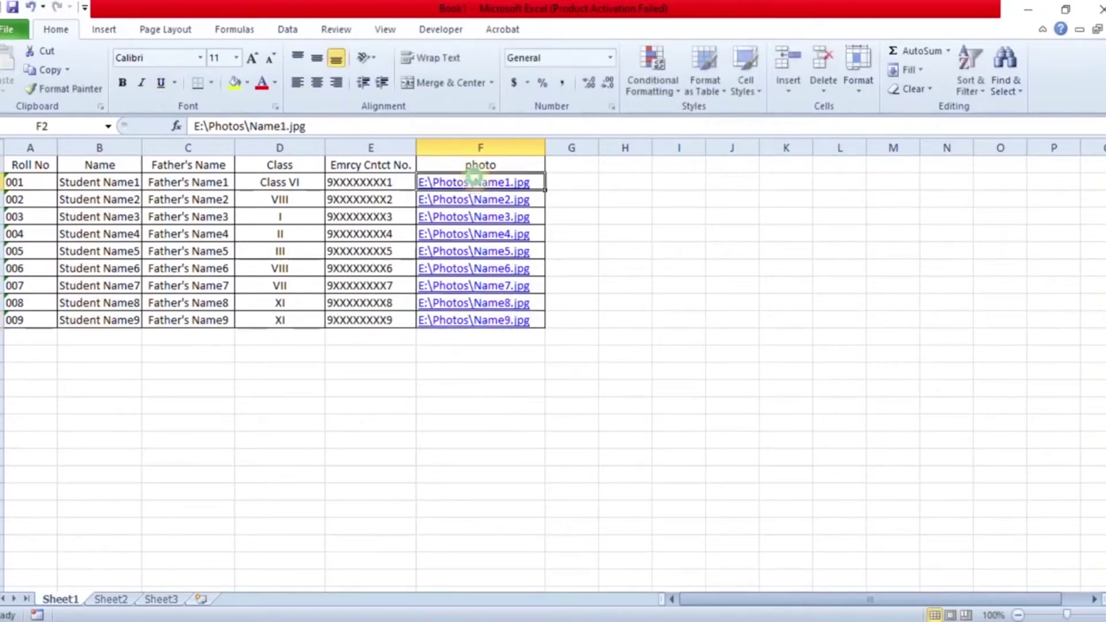
left_click(474, 181)
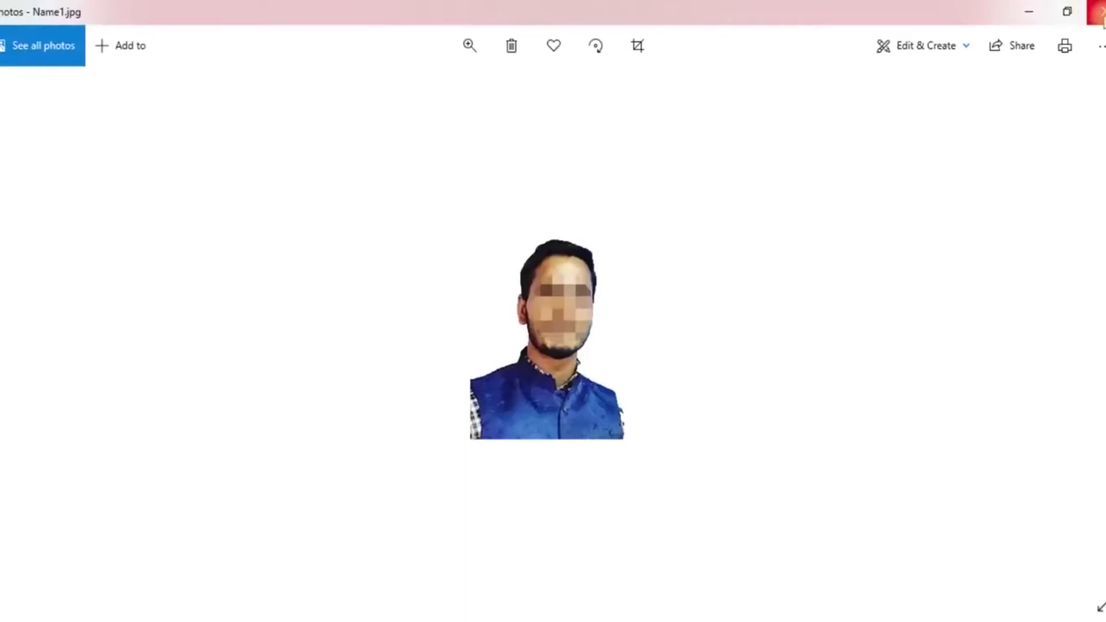
Close the photo viewer and remove the hyperlinks from the photo paths in F2:F10
left_click(1102, 17)
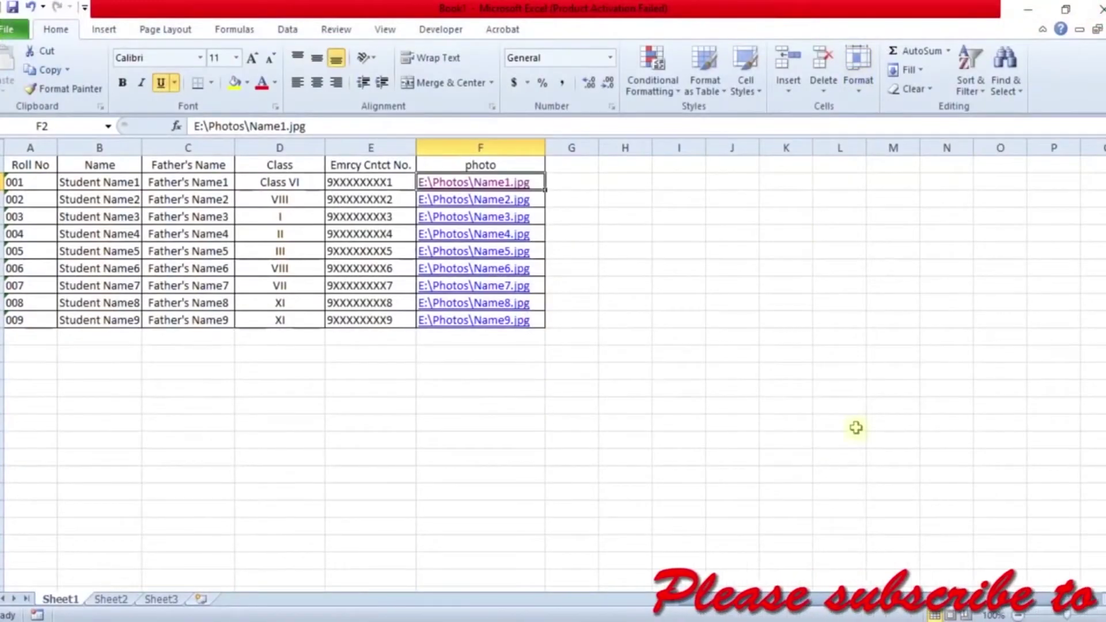
key("shift+Down")
key("shift+Down")
key("shift+Down")
key("shift+Down")
key("shift+Down")
key("shift+Down")
key("shift+Down")
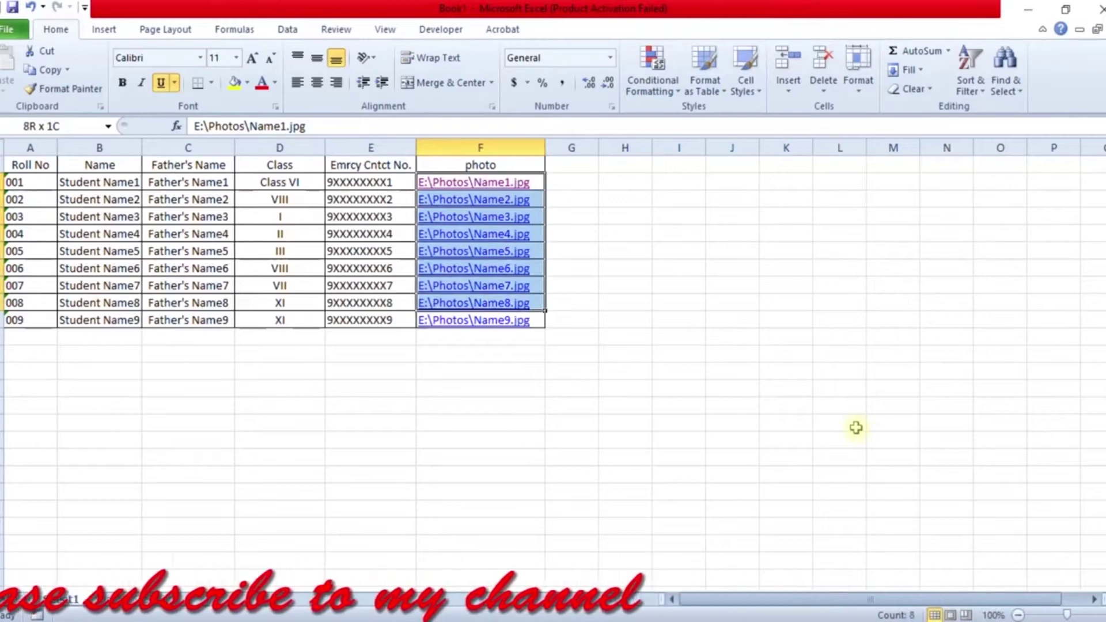
key("shift+Down")
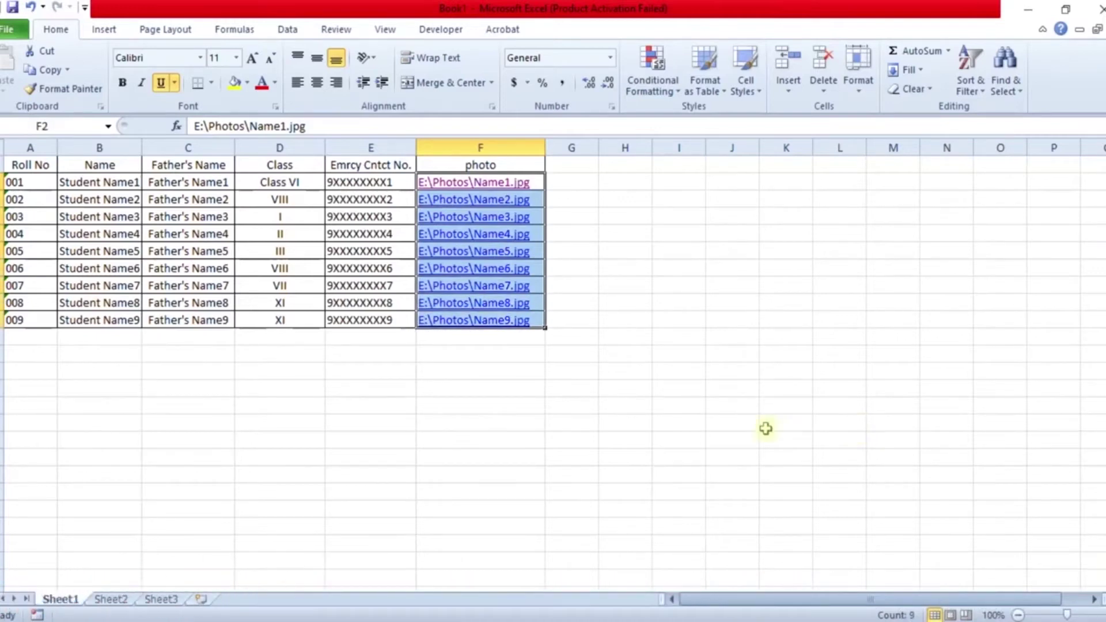
right_click(458, 276)
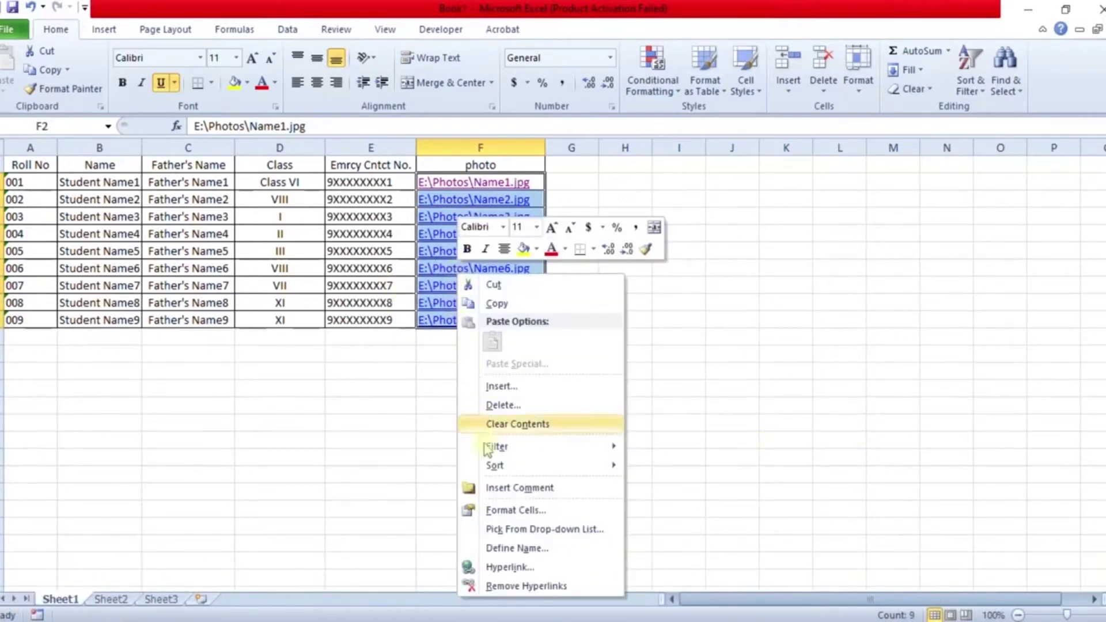
left_click(495, 586)
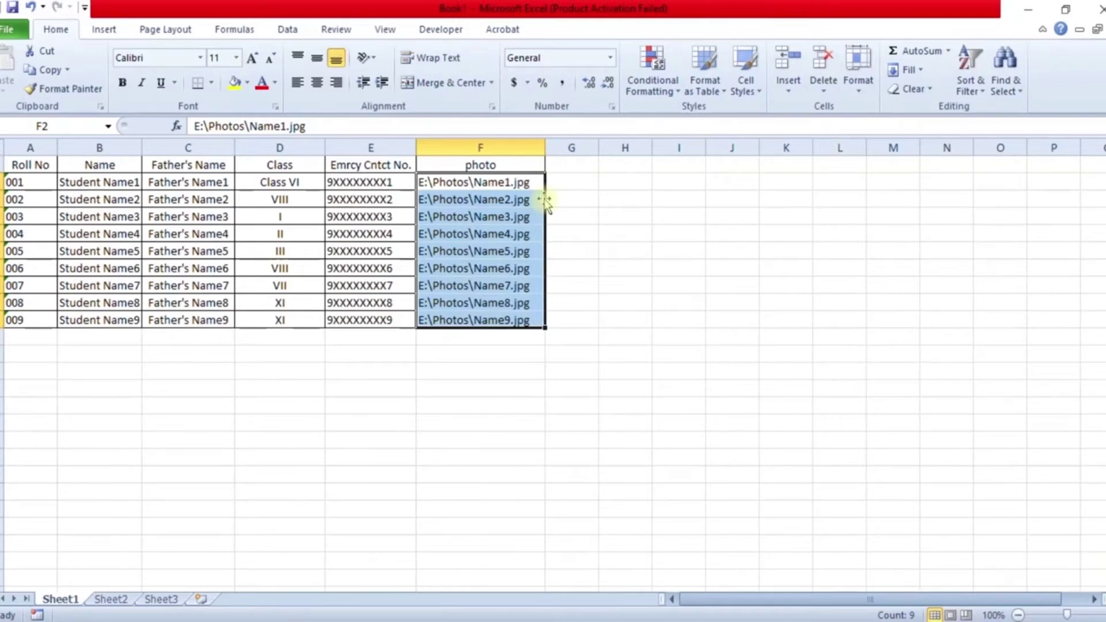
left_click(1005, 66)
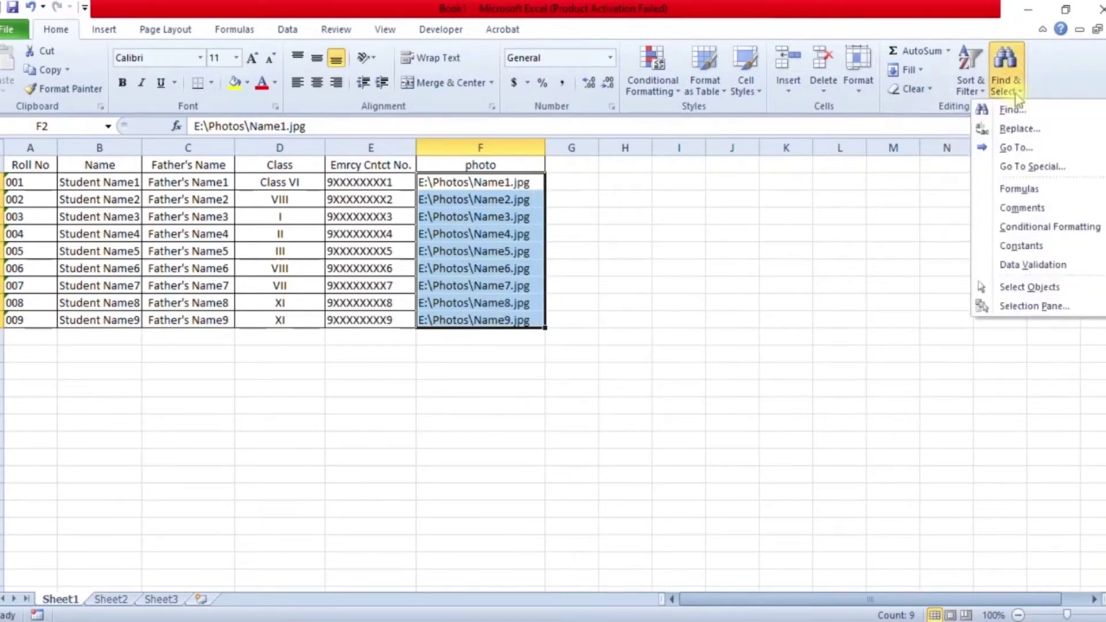
Replace every \ with \\ in the photo paths, making 18 replacements
left_click(1016, 128)
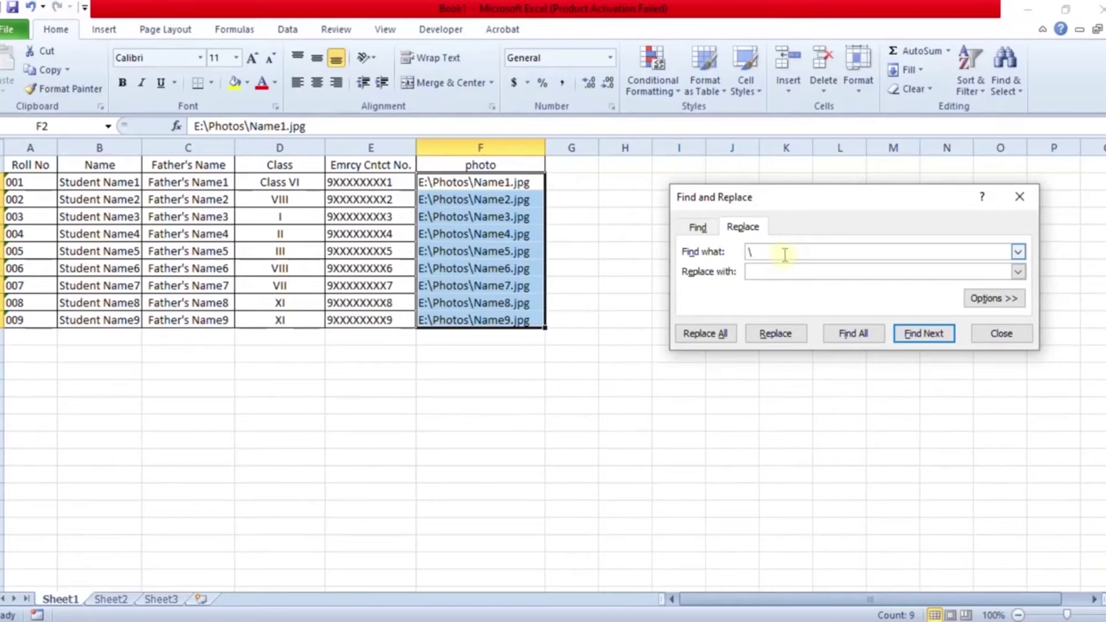
type("\\\\")
left_click(705, 335)
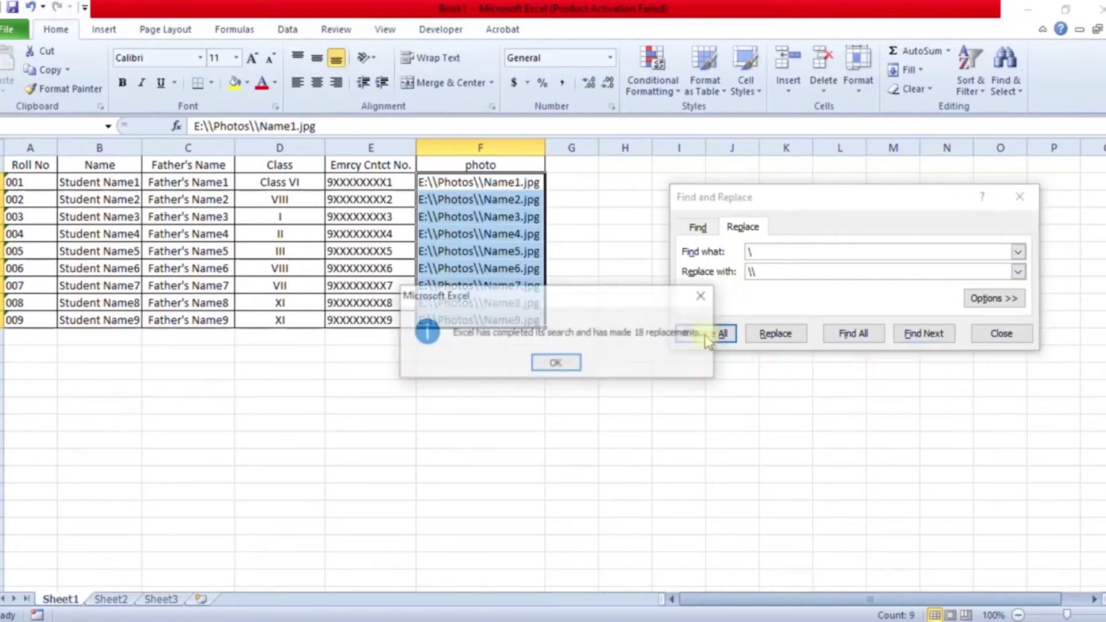
left_click(550, 364)
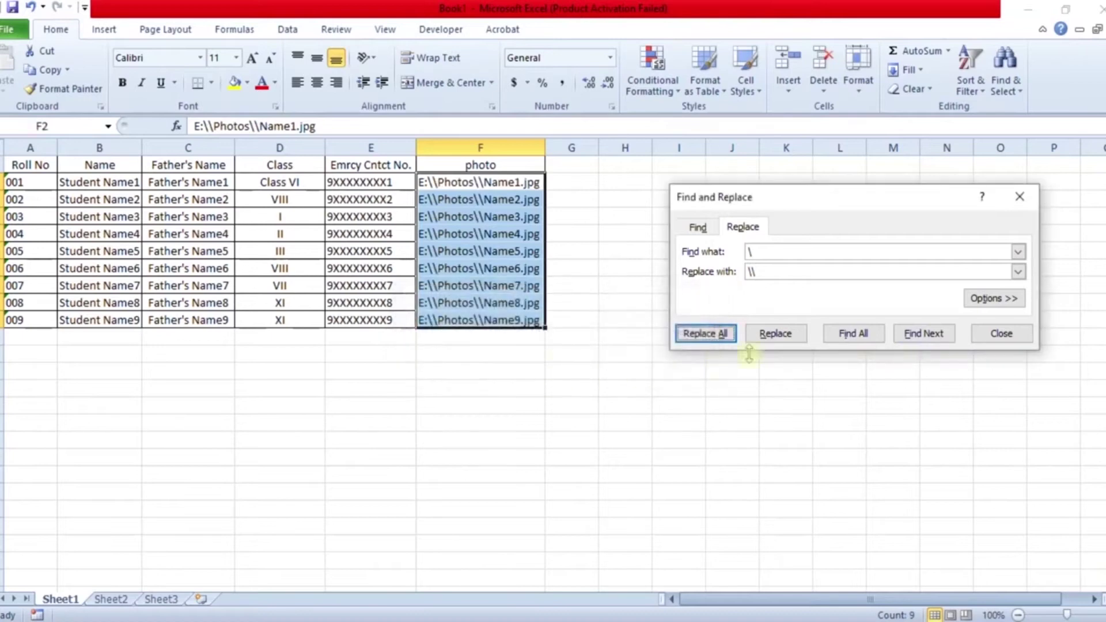
left_click(1006, 334)
left_click(602, 198)
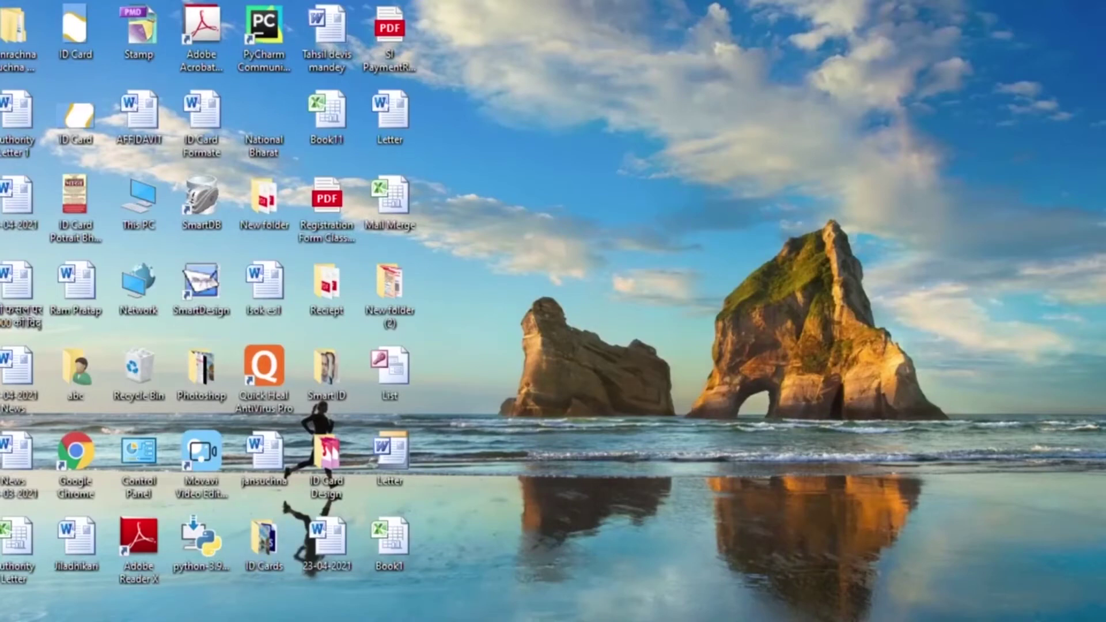
Search 'w' from the Start menu and launch Microsoft Word 2010
key("super+s")
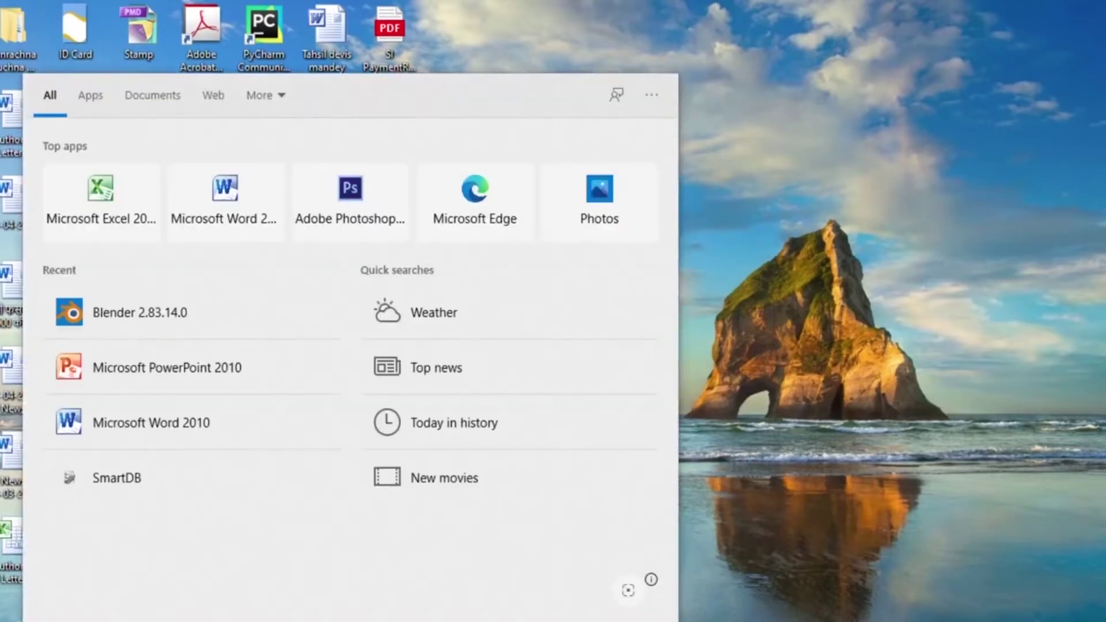
type("w")
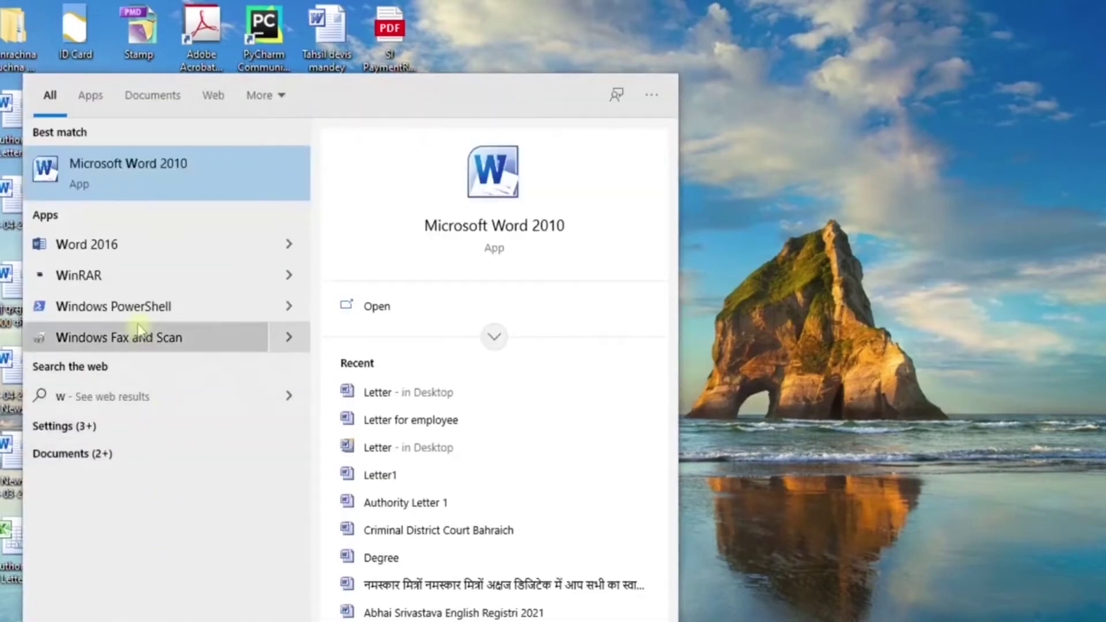
left_click(507, 225)
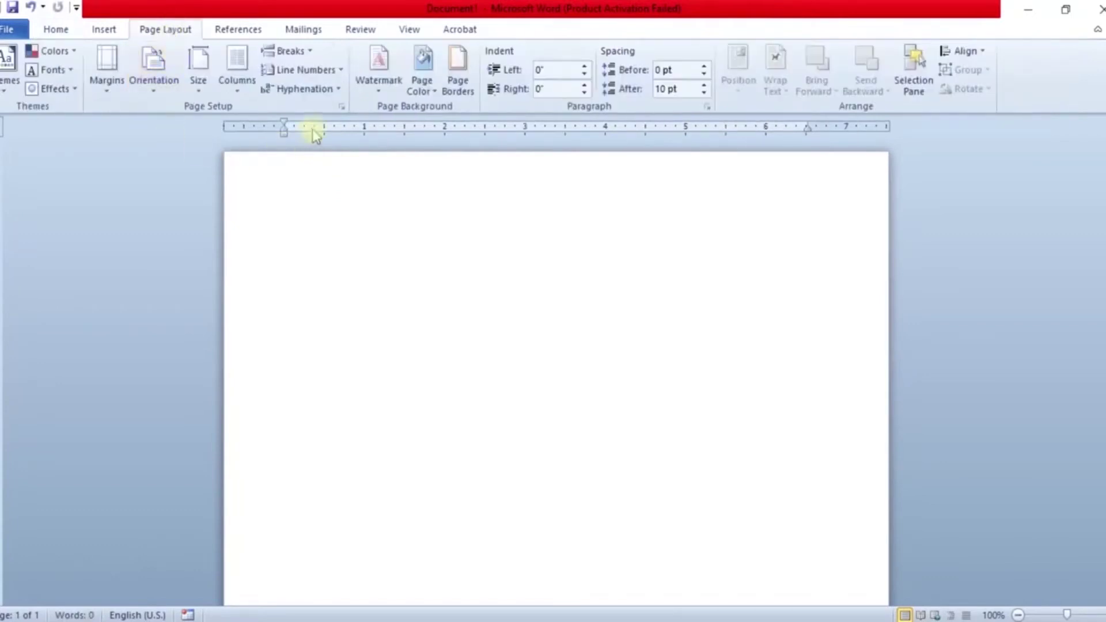
In Page Setup, set Top, Bottom, Left and Right margins to 0.5 inch with Landscape orientation
left_click(341, 106)
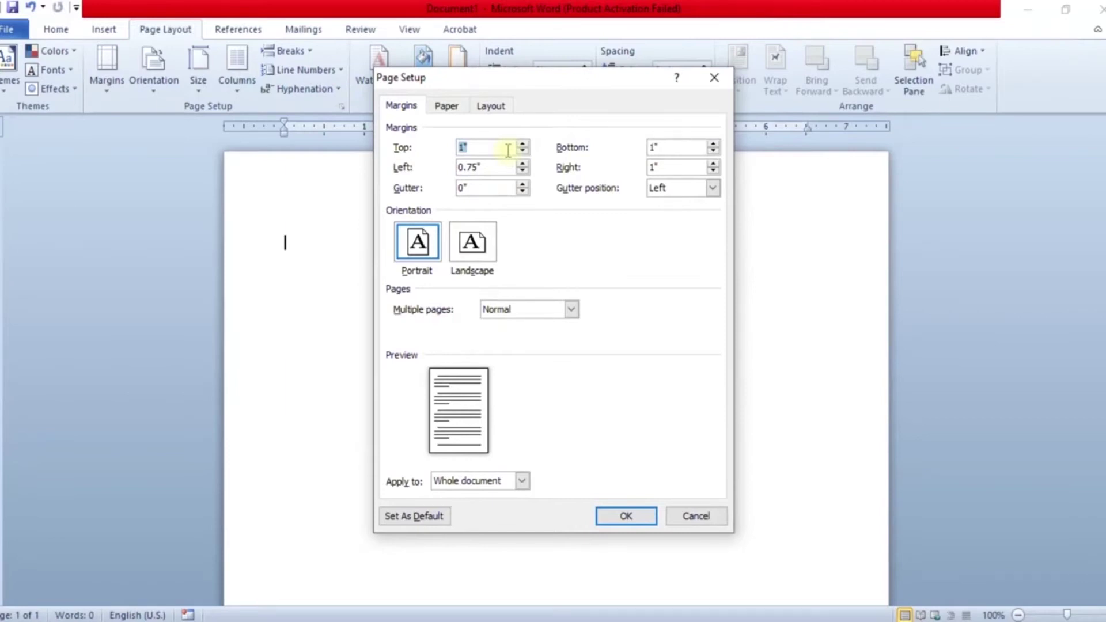
type("5")
key("Tab")
type(".5")
key("Tab")
type(".5")
key("Tab")
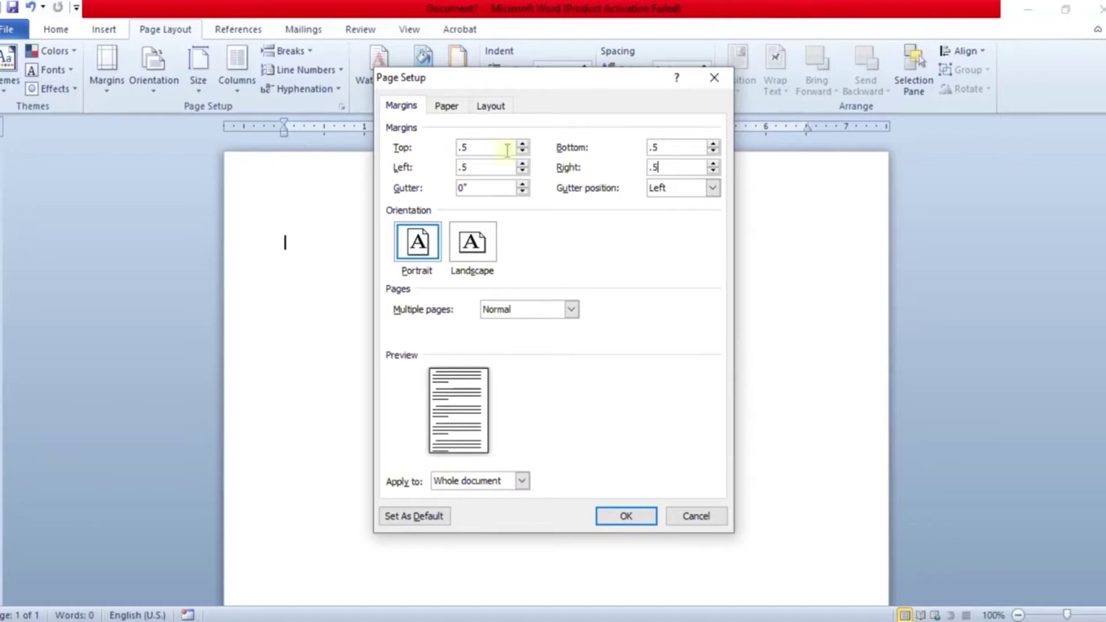
left_click(471, 242)
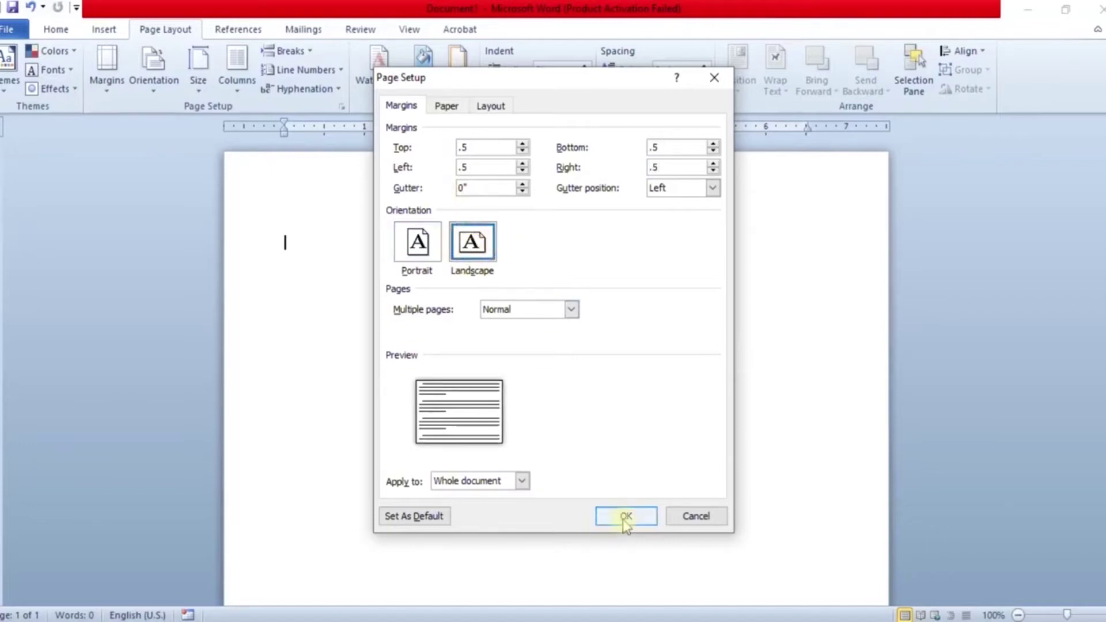
left_click(626, 517)
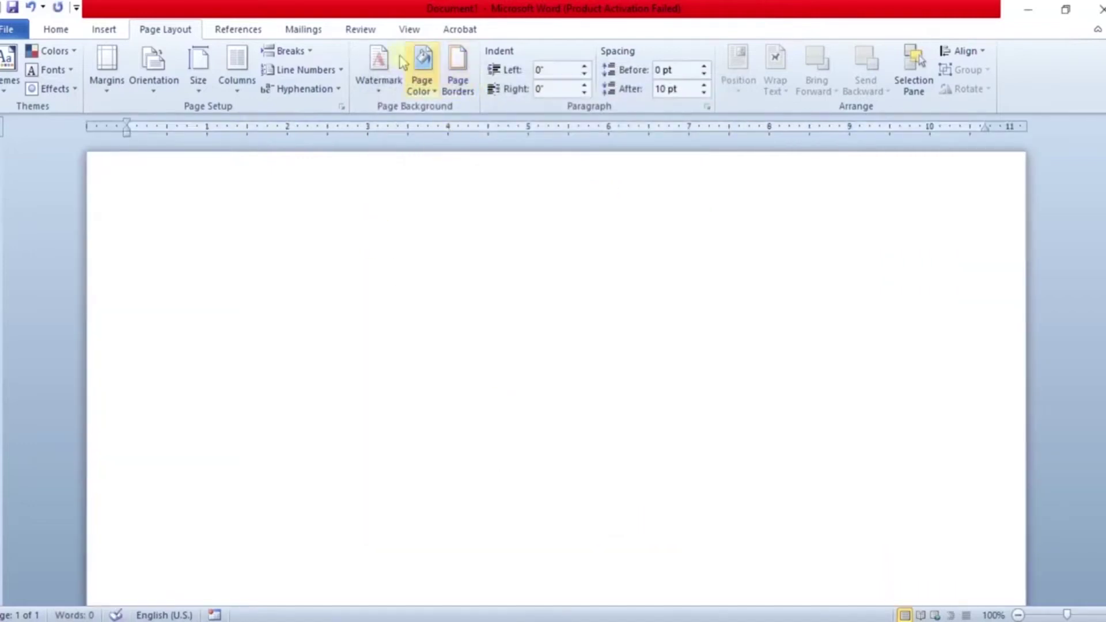
left_click(104, 30)
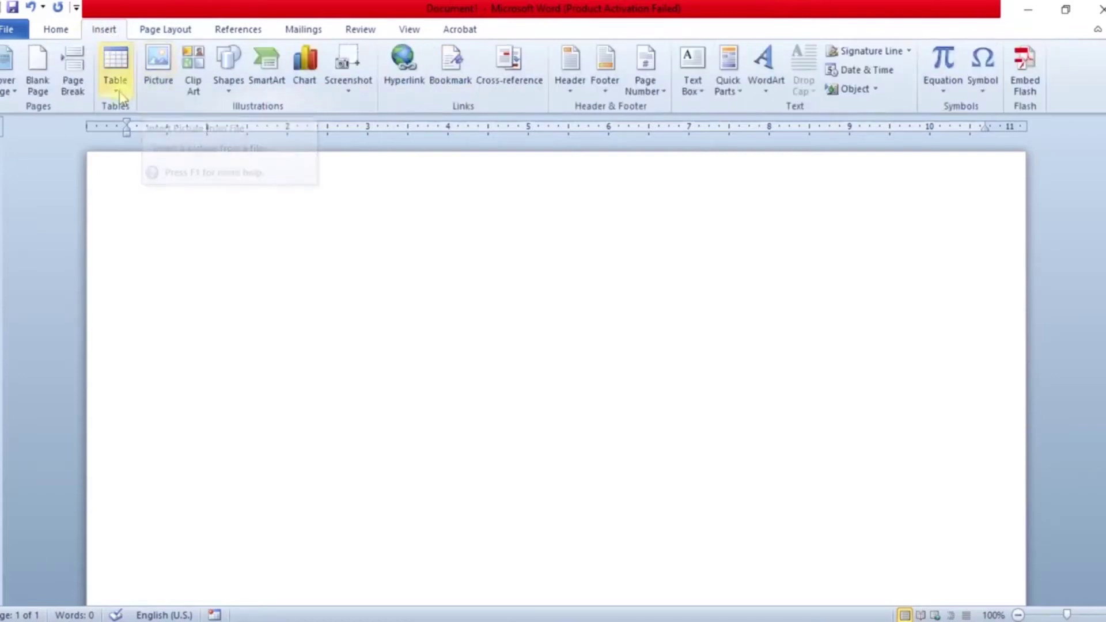
Insert a 3x3 table and select the whole table
left_click(116, 85)
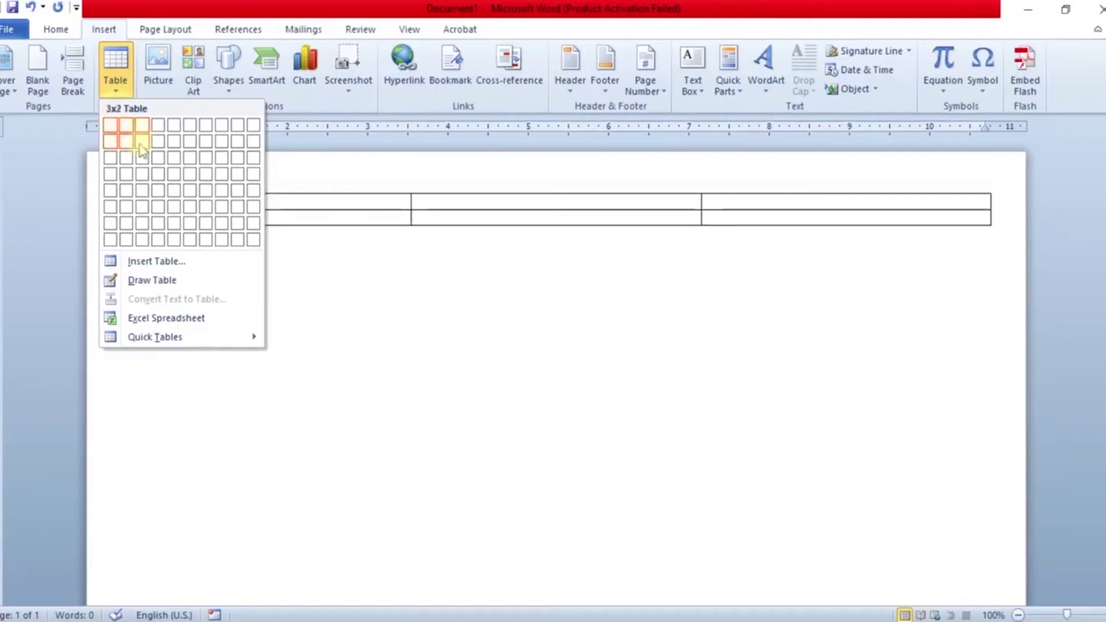
left_click(142, 157)
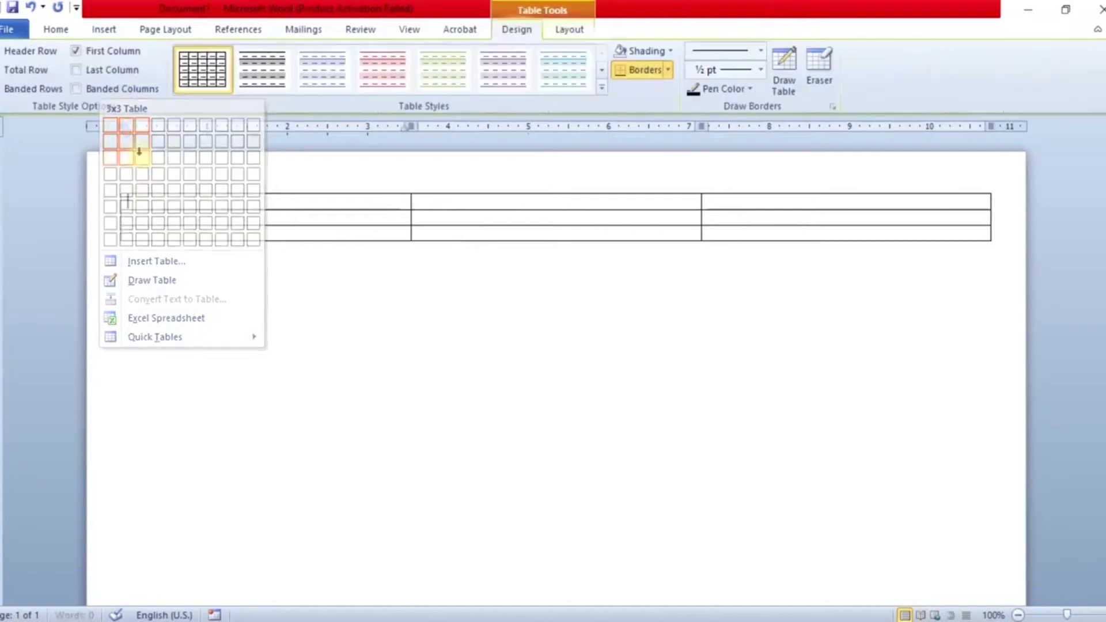
left_click(162, 208)
left_click_drag(162, 208, 876, 230)
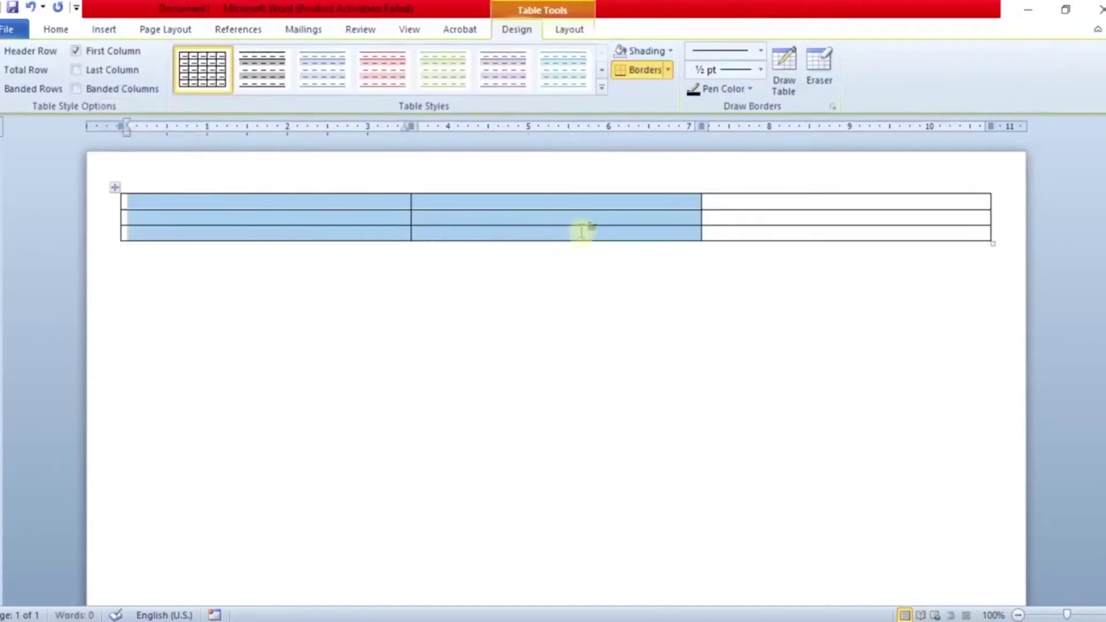
left_click(568, 30)
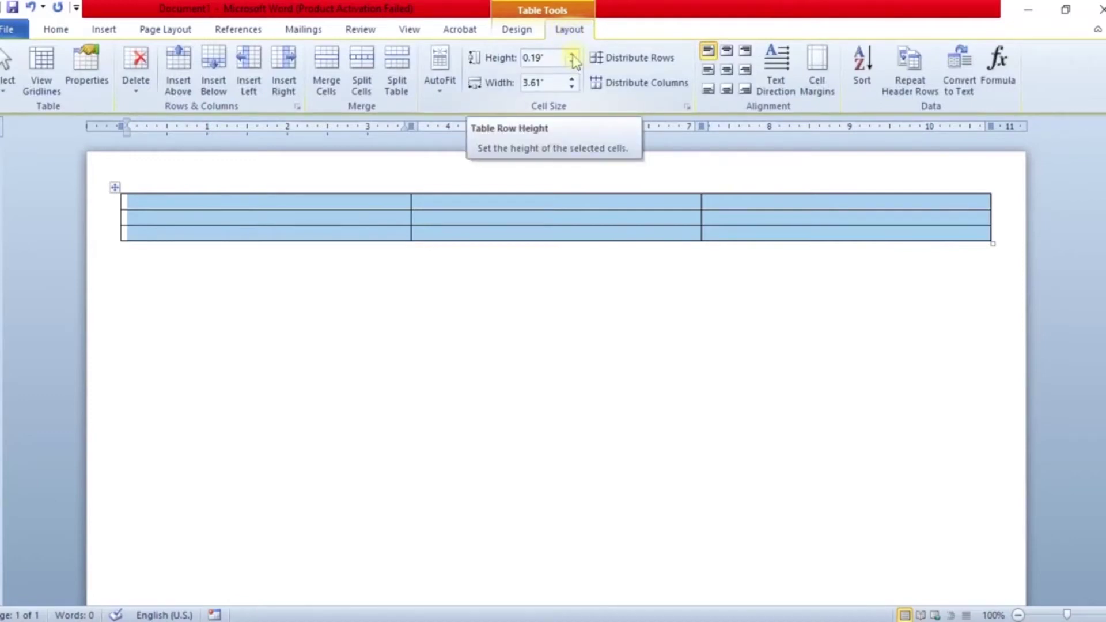
Set the table's cell height to 2.3 inches and column width to 3.4 inches
left_click(573, 54)
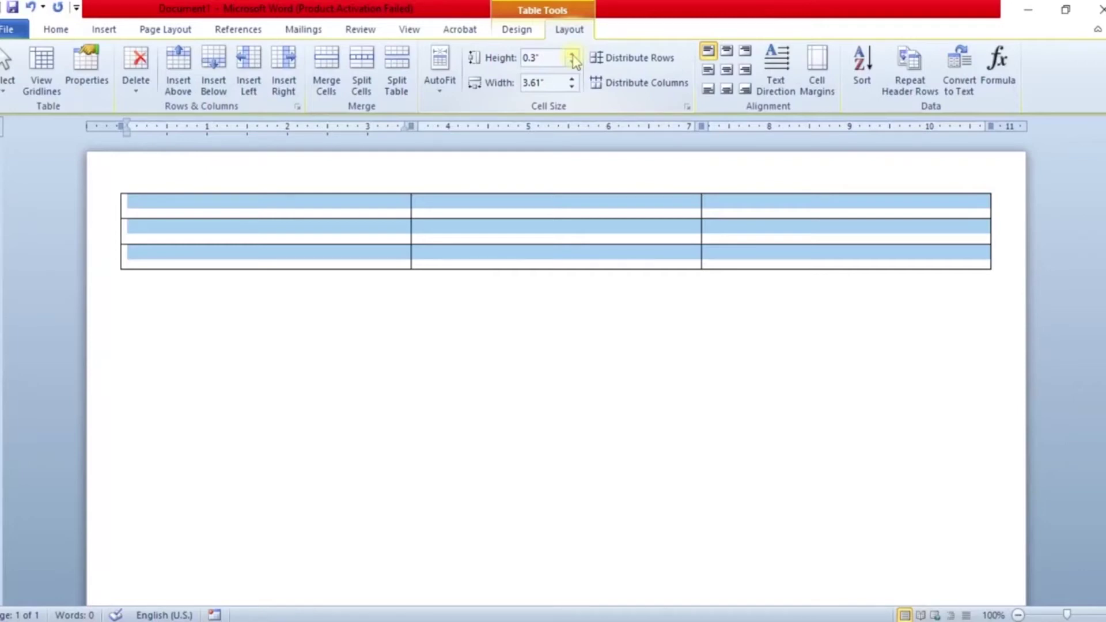
left_click(573, 55)
left_click(572, 56)
left_click(572, 55)
left_click(572, 56)
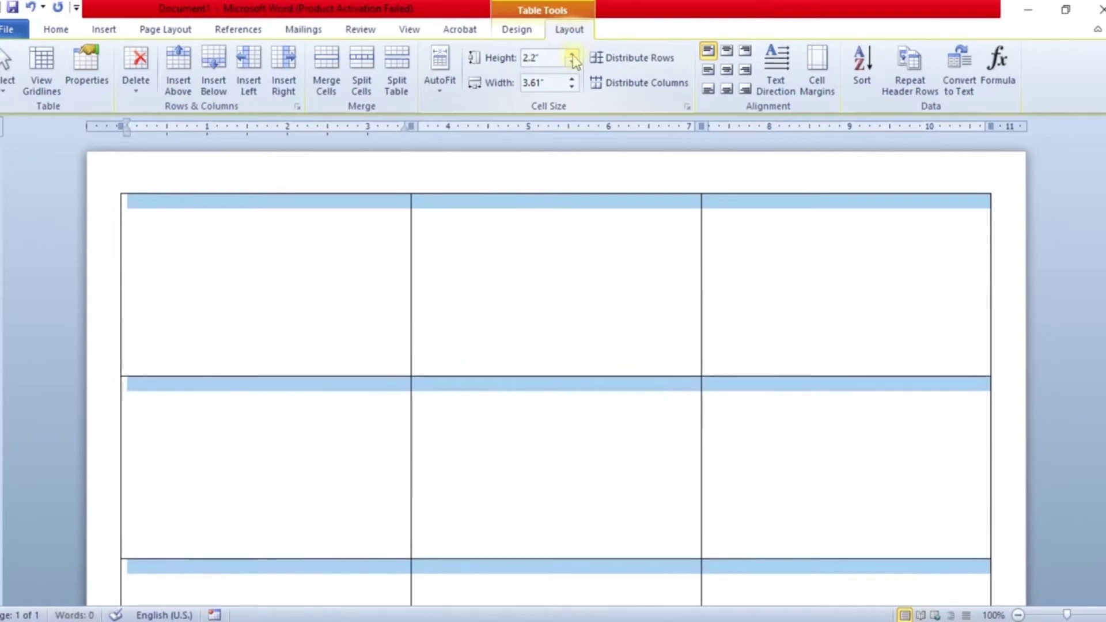
left_click(573, 55)
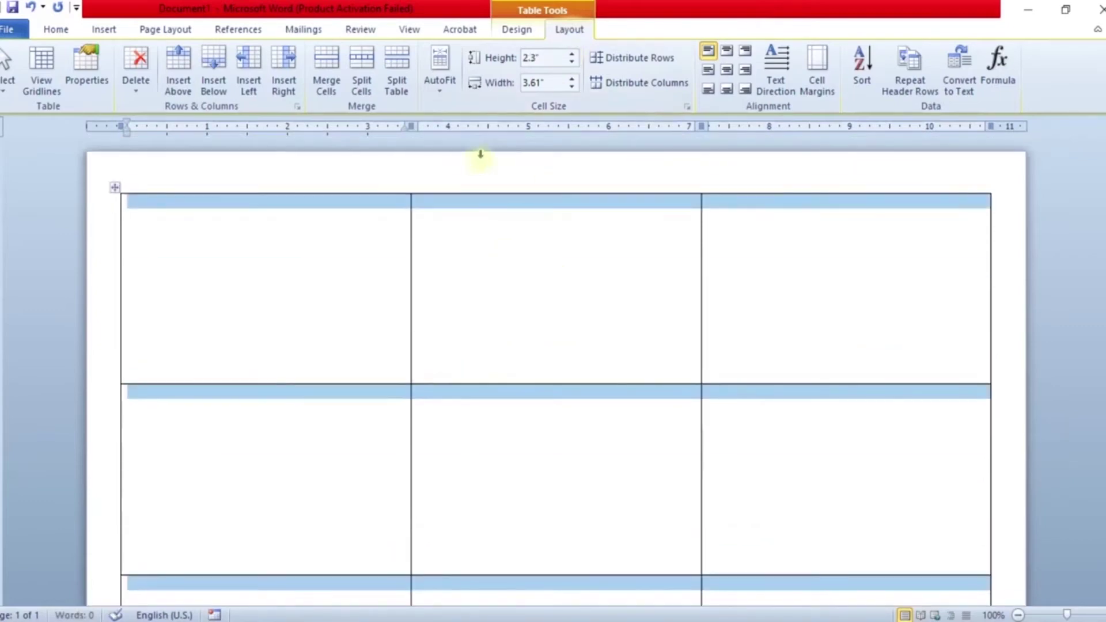
left_click(572, 88)
left_click(572, 89)
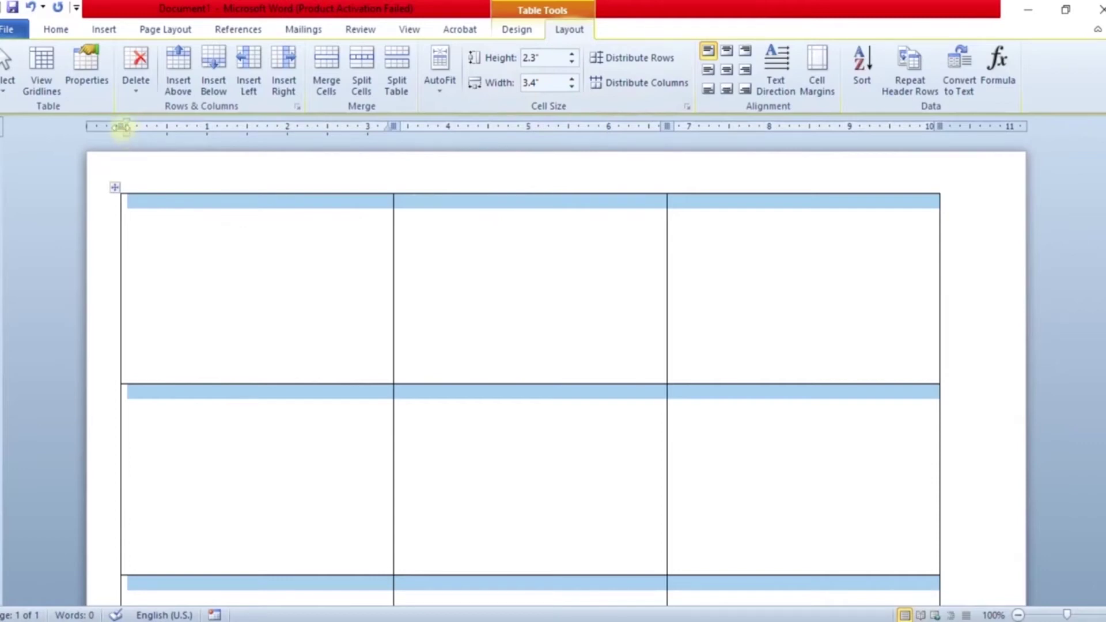
left_click(56, 30)
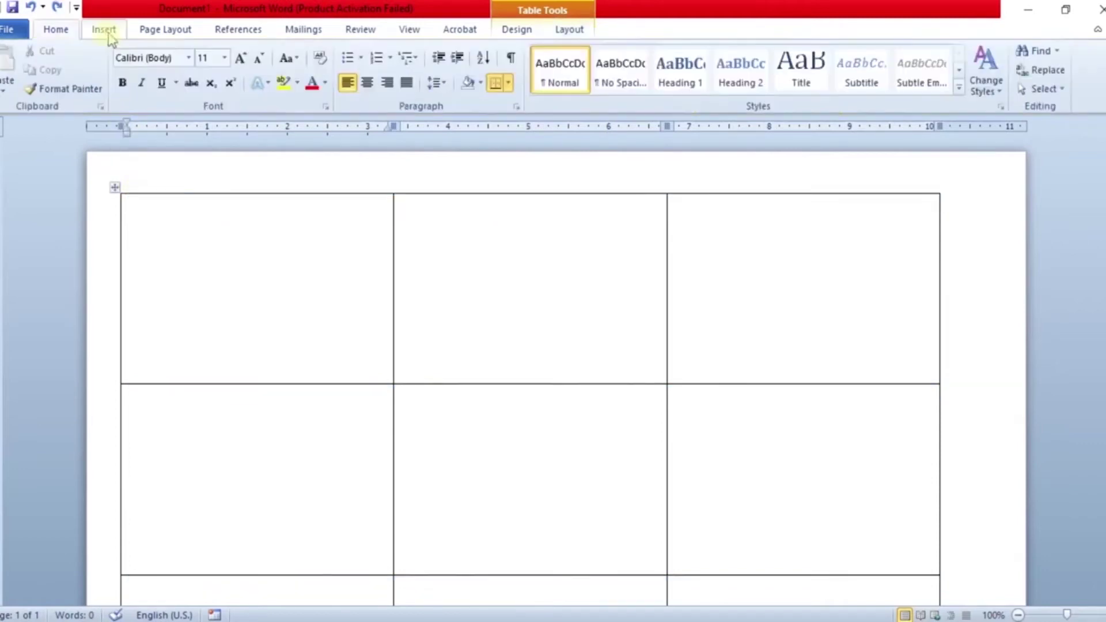
Start a Labels mail merge, close Label Options unchanged, and bring up the Shapes gallery
left_click(302, 29)
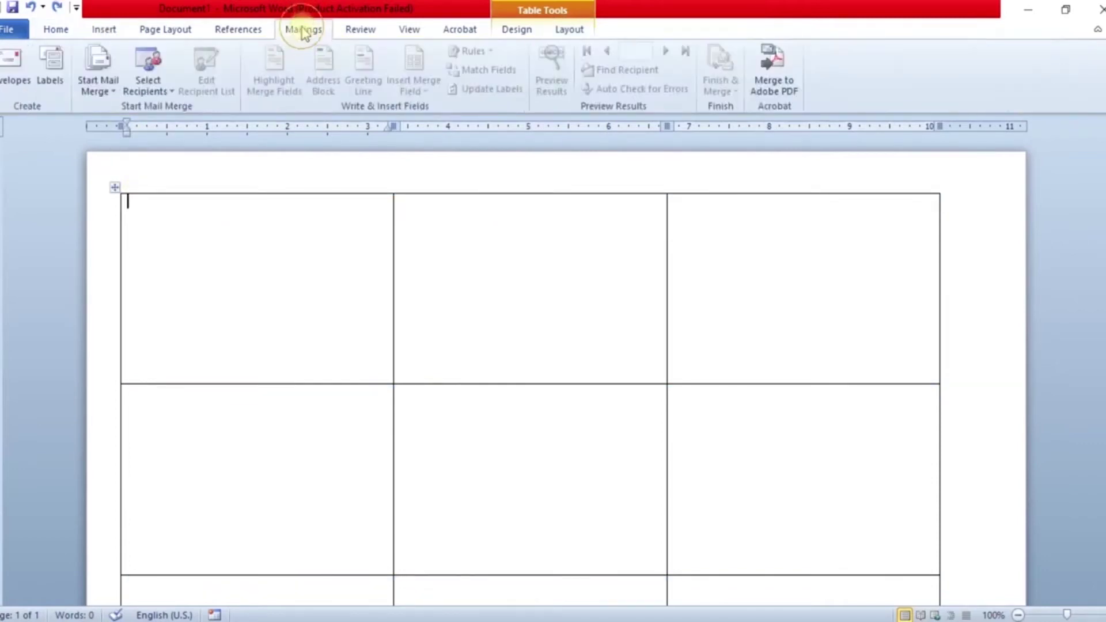
left_click(112, 85)
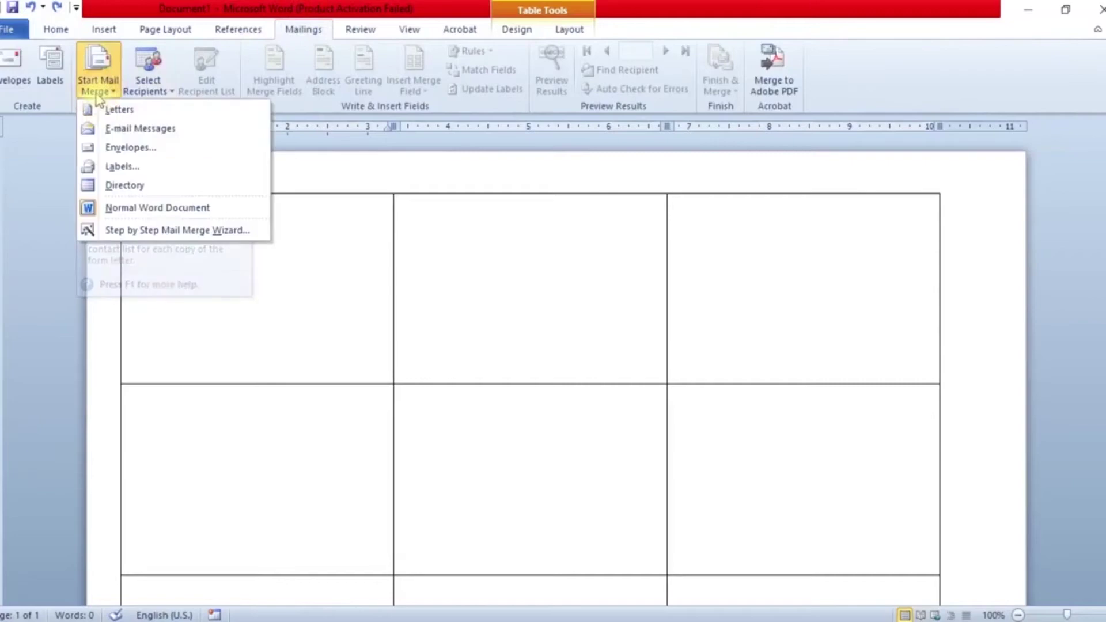
left_click(113, 167)
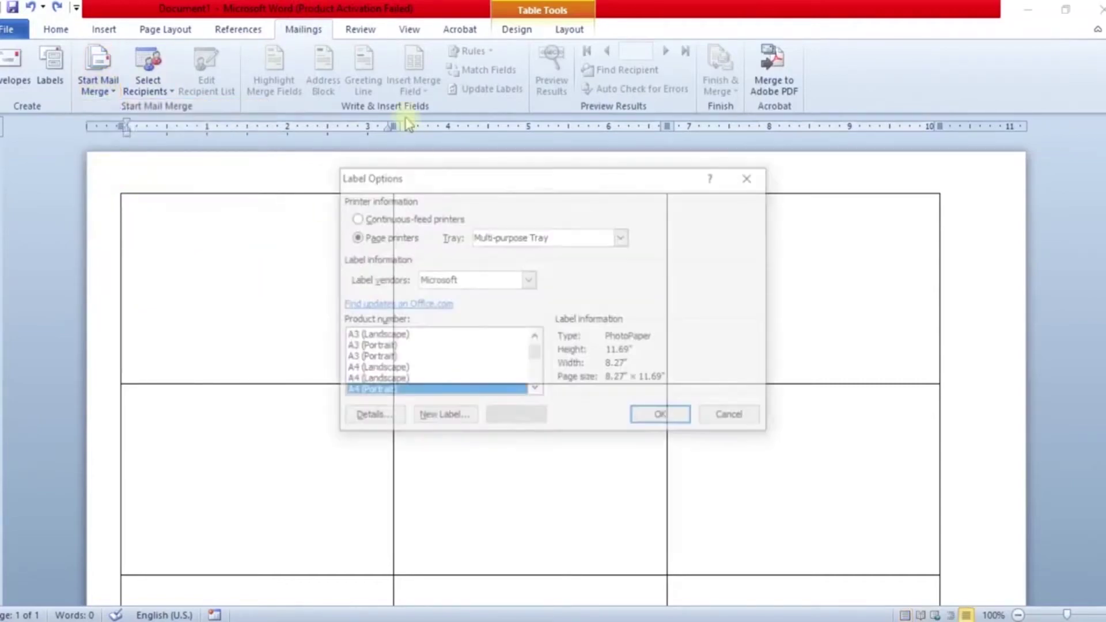
left_click(713, 416)
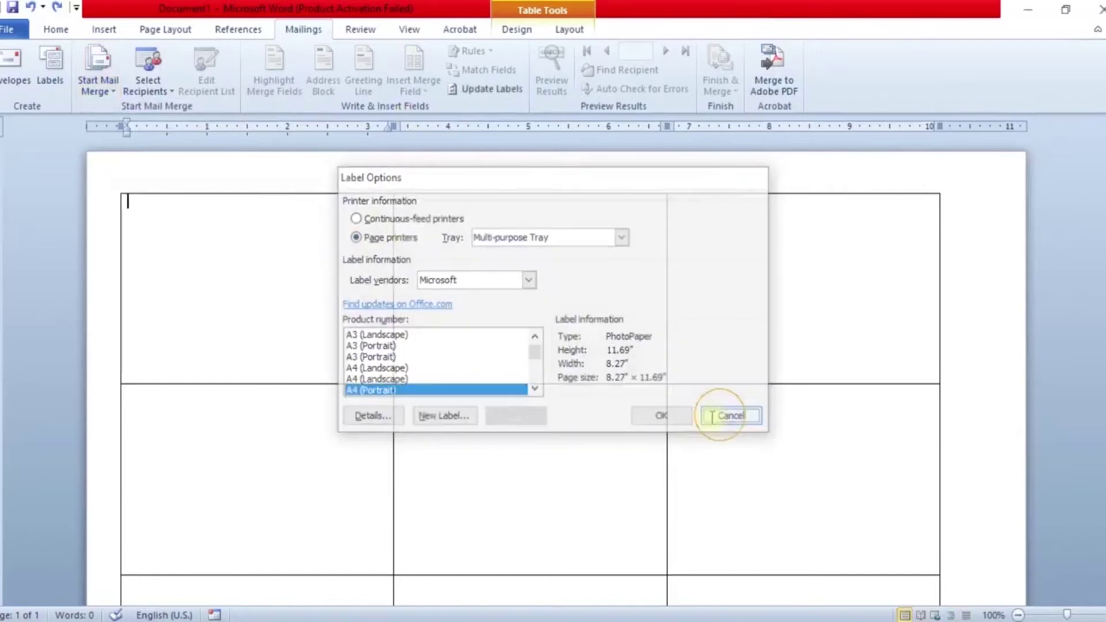
left_click(115, 35)
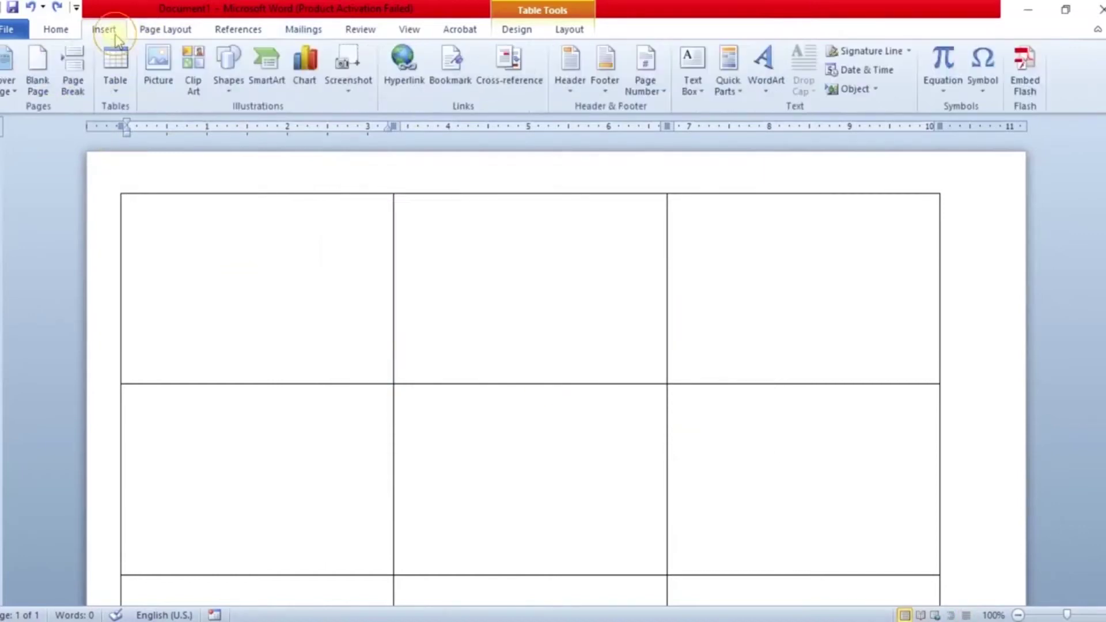
left_click(232, 92)
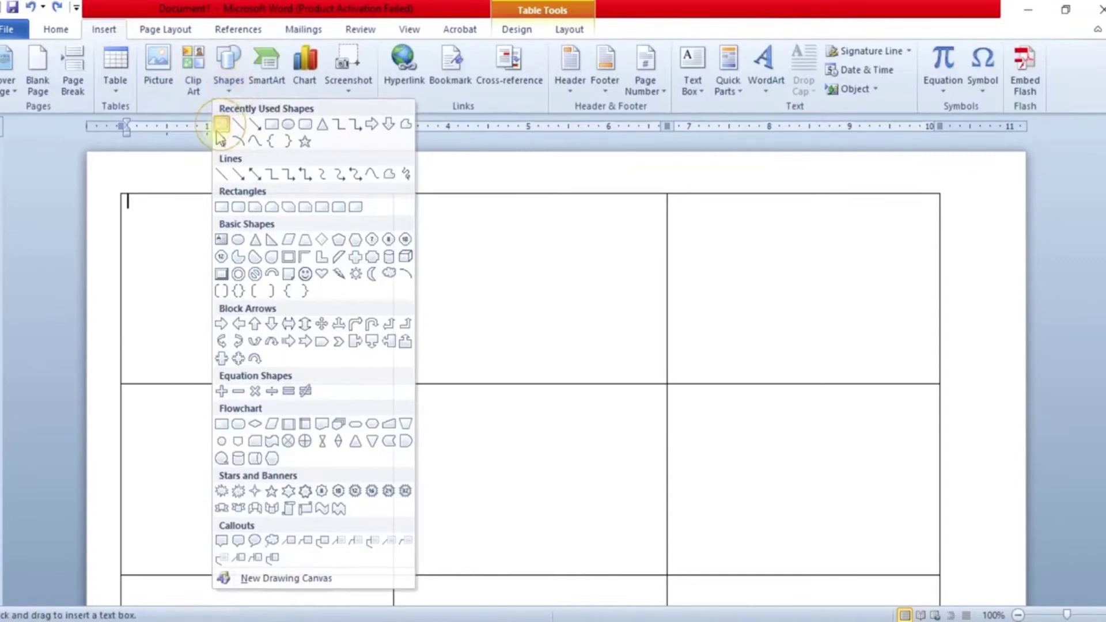
Draw a text box across the first card's top reading 'TYPE HERE INSTITUTE NAME'
left_click(219, 129)
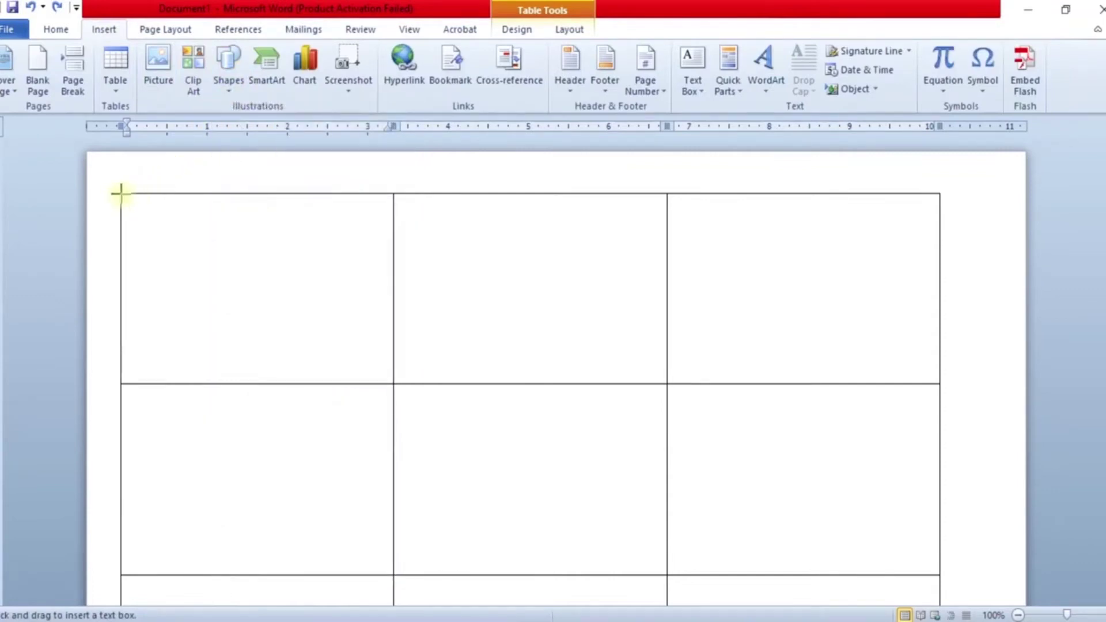
left_click_drag(121, 193, 389, 237)
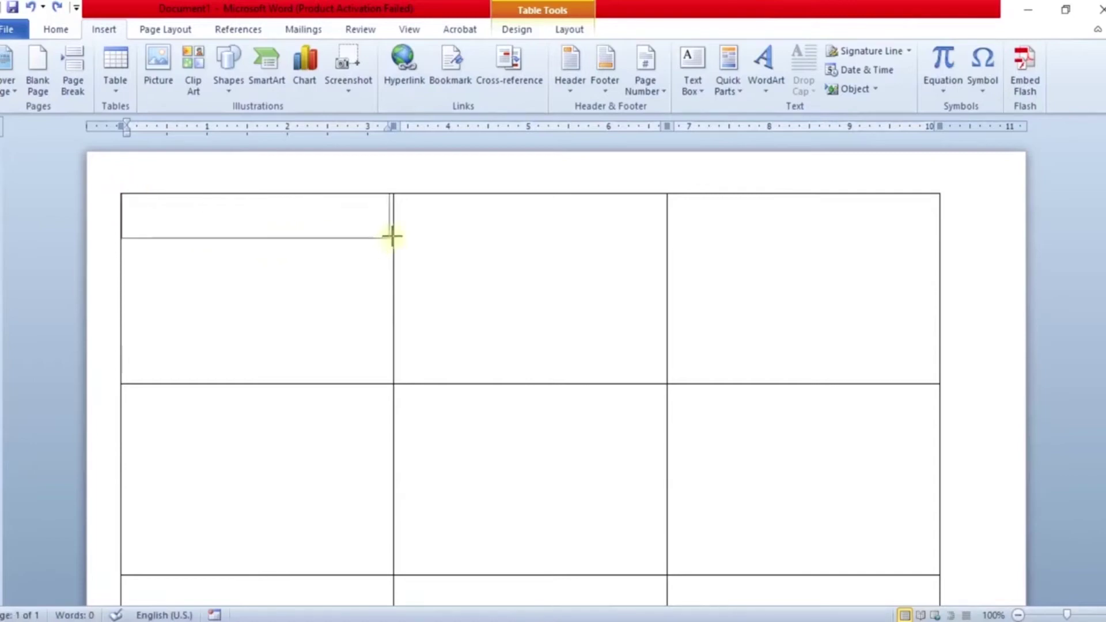
left_click_drag(389, 238, 394, 236)
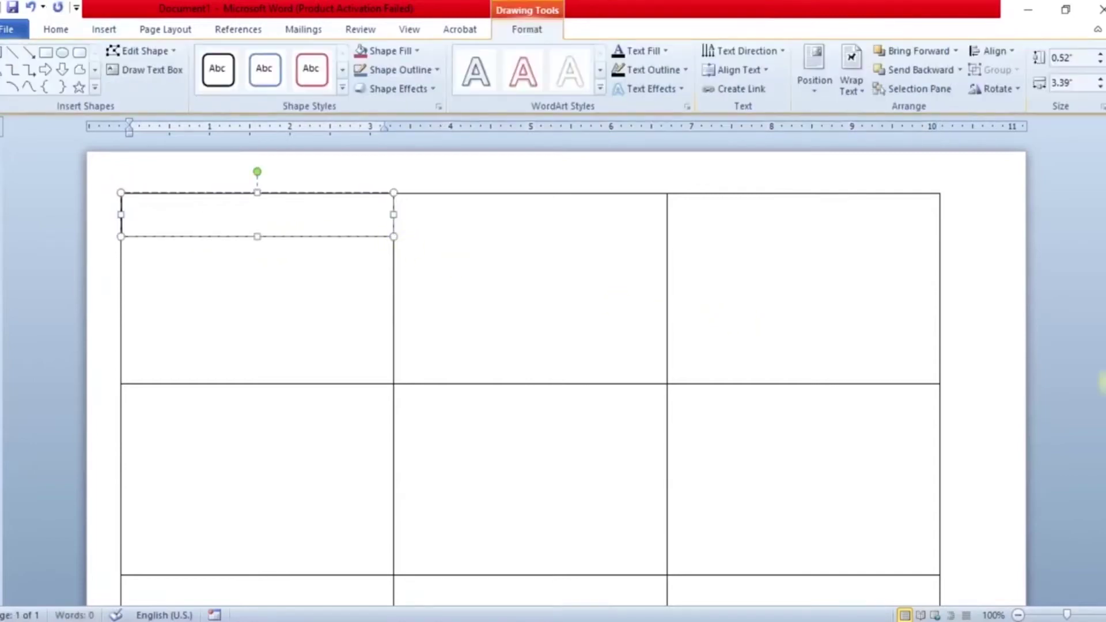
type("TYPE HERE I")
type("NSTITUTE NAME")
Enlarge the institute name title text to 18 point
left_click_drag(273, 210, 130, 211)
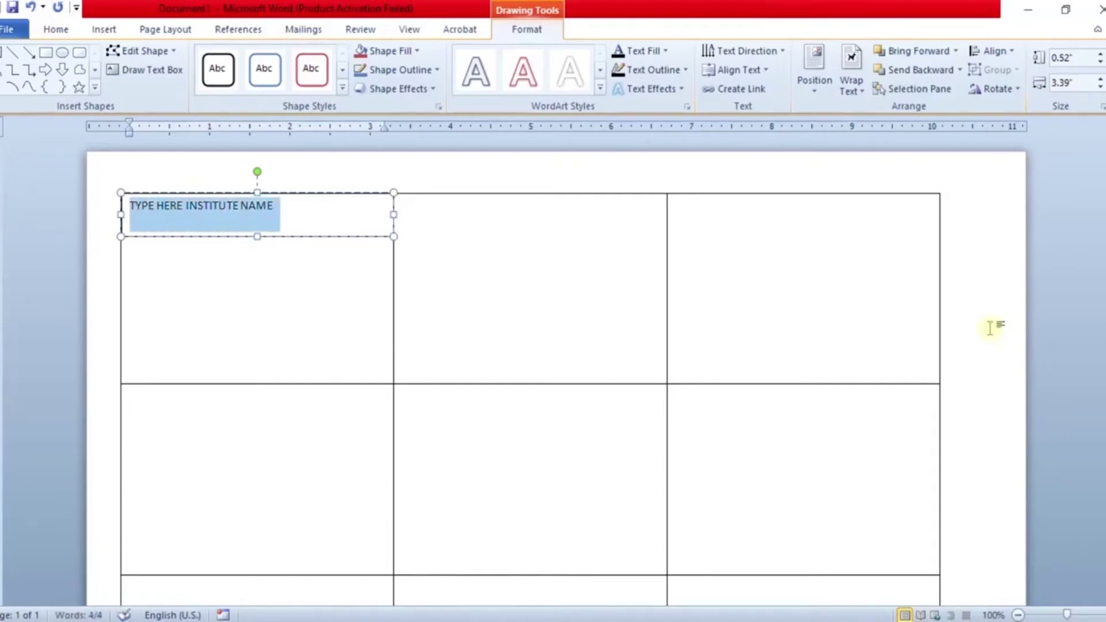
key("ctrl+shift+period")
key("ctrl+shift+period")
key("ctrl+shift+period")
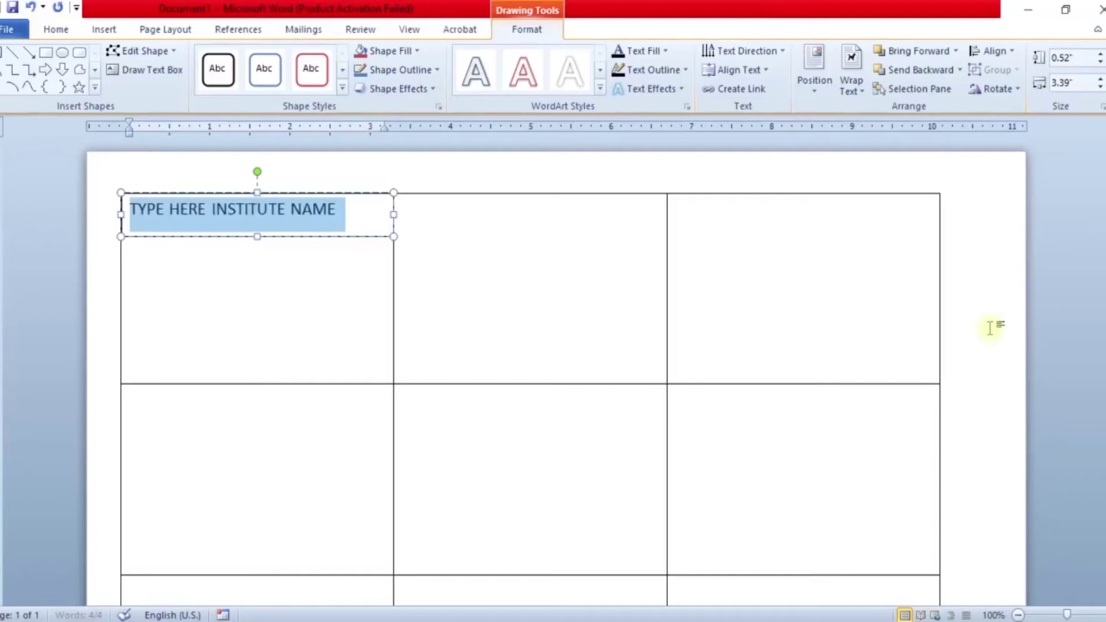
key("ctrl+shift+period")
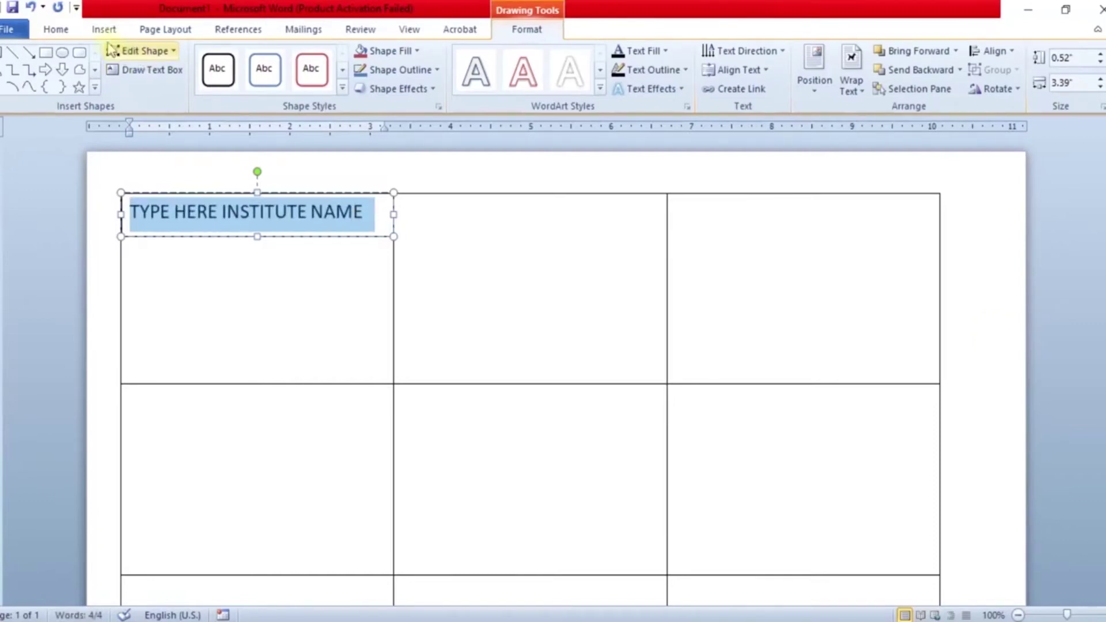
left_click(60, 34)
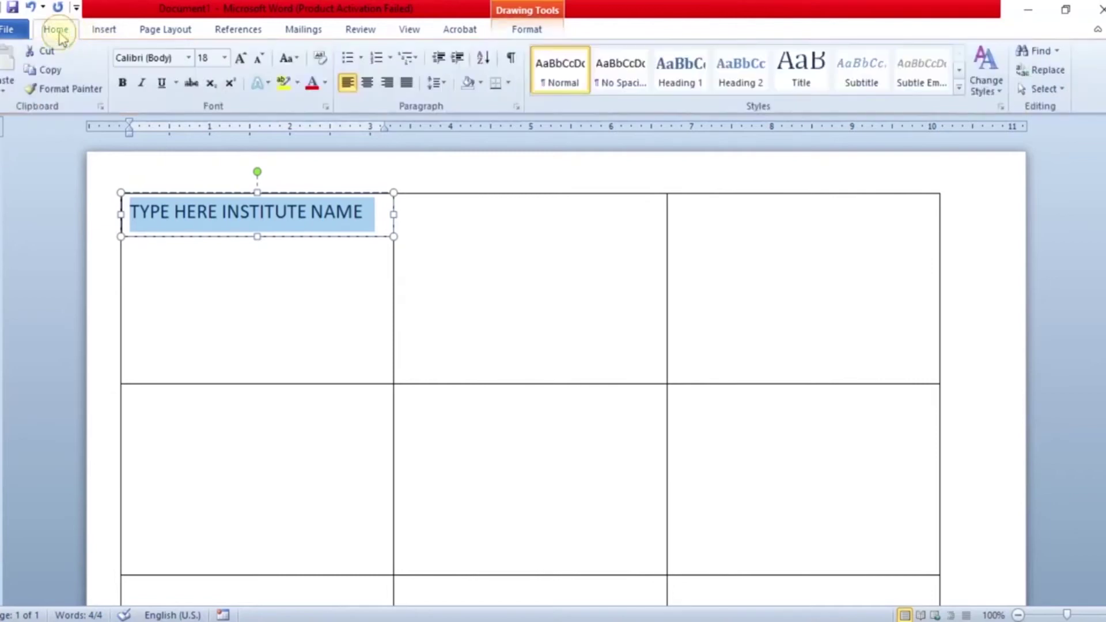
Right-align the title and give the header box a light blue fill
left_click(387, 83)
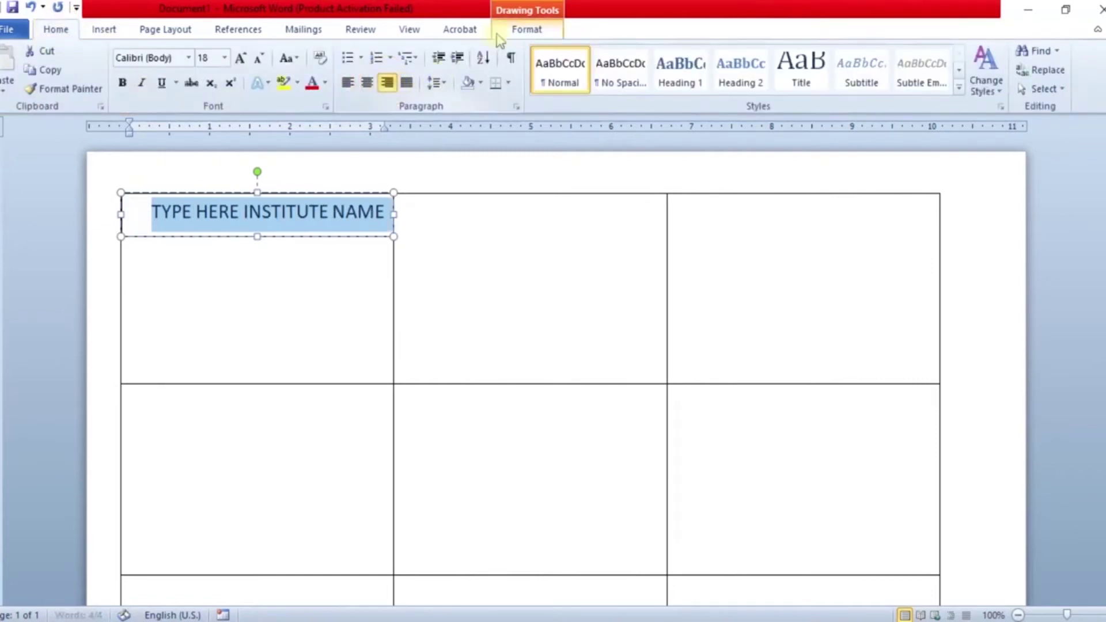
left_click(525, 29)
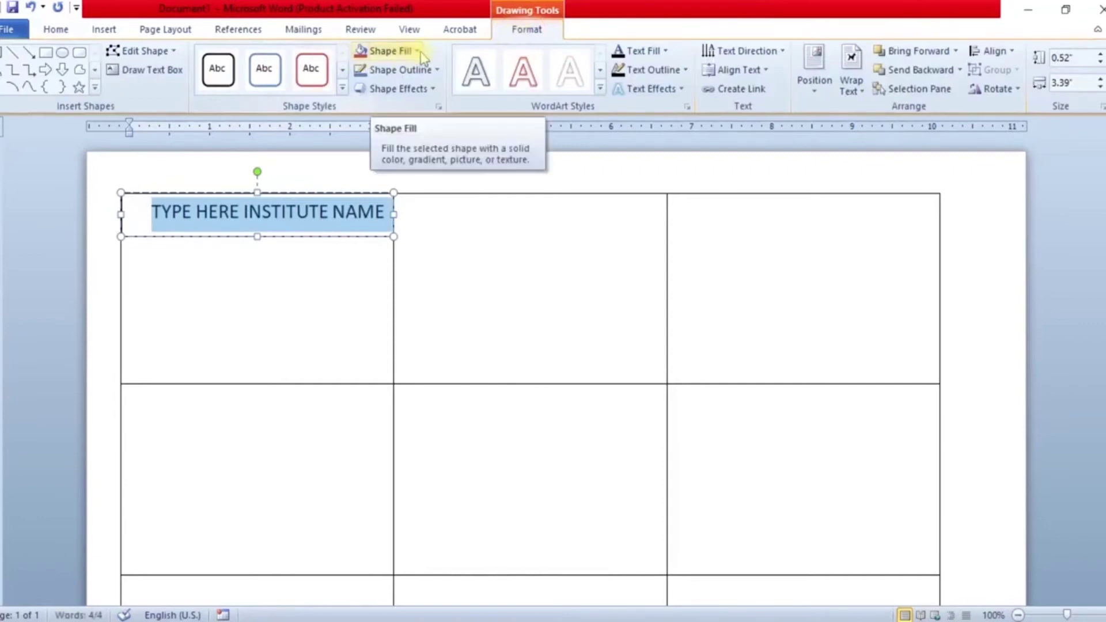
left_click(421, 54)
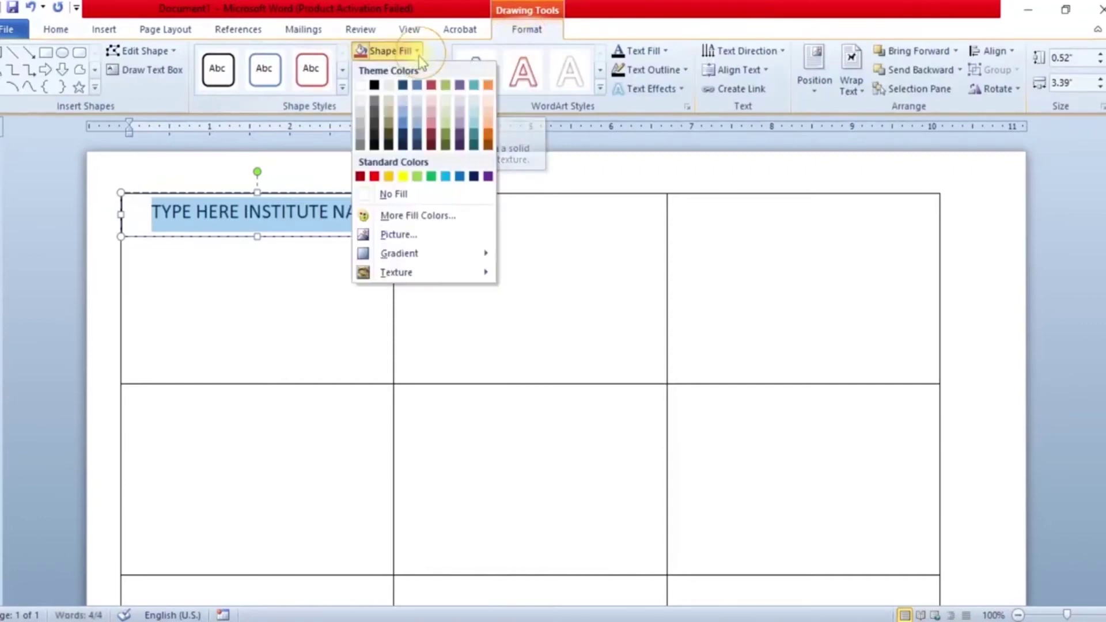
left_click(446, 176)
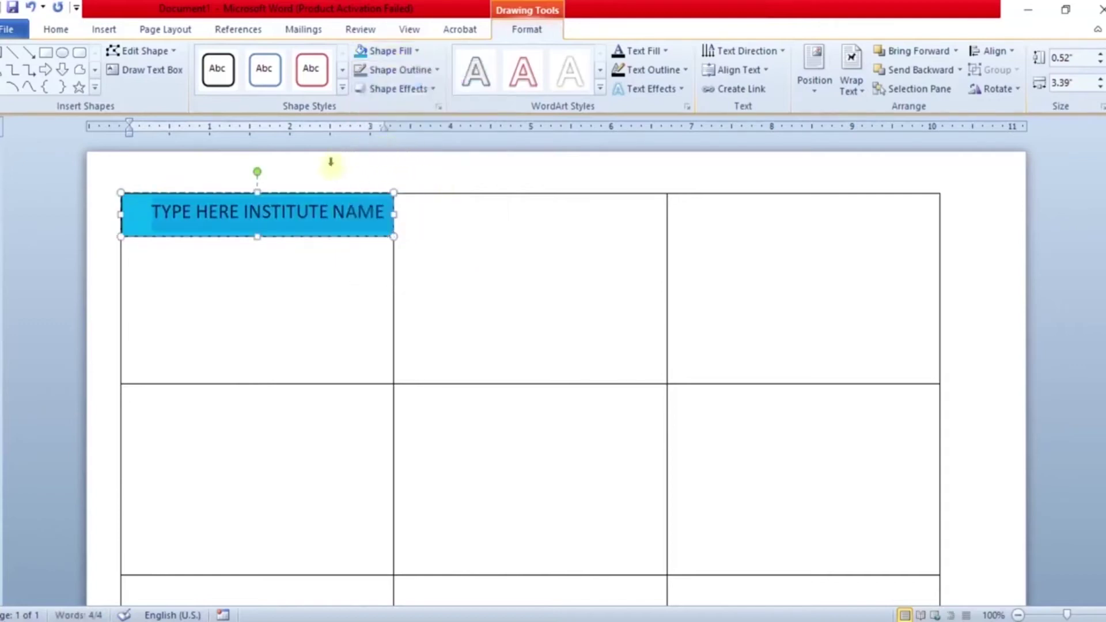
Delete the title's leading space, shorten the box to 0.42 inches, then minimize Word
left_click(154, 213)
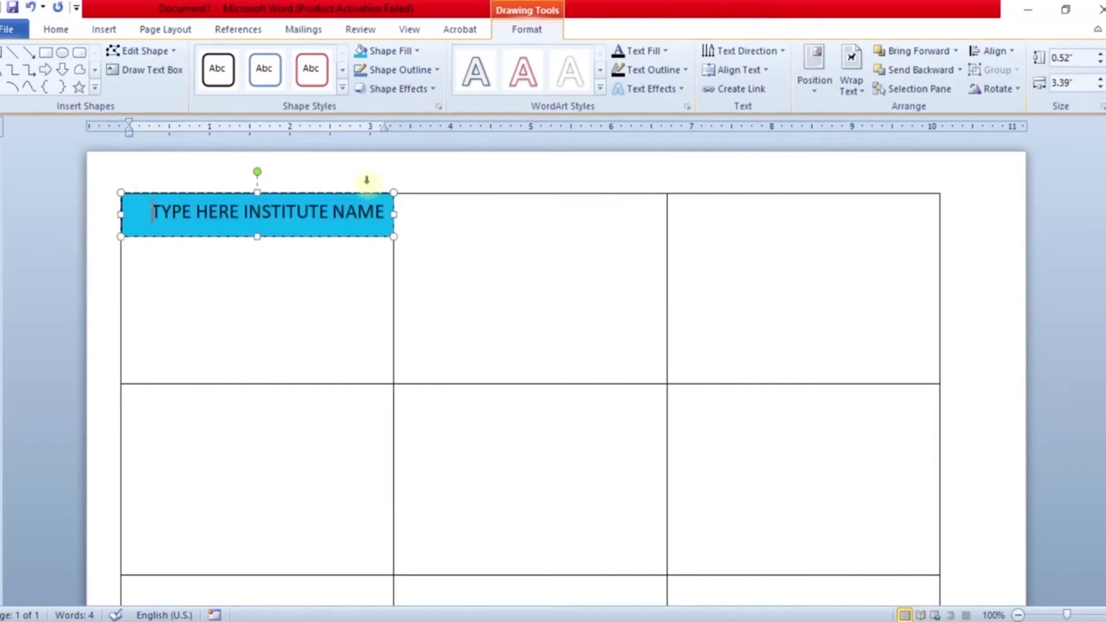
key("BackSpace")
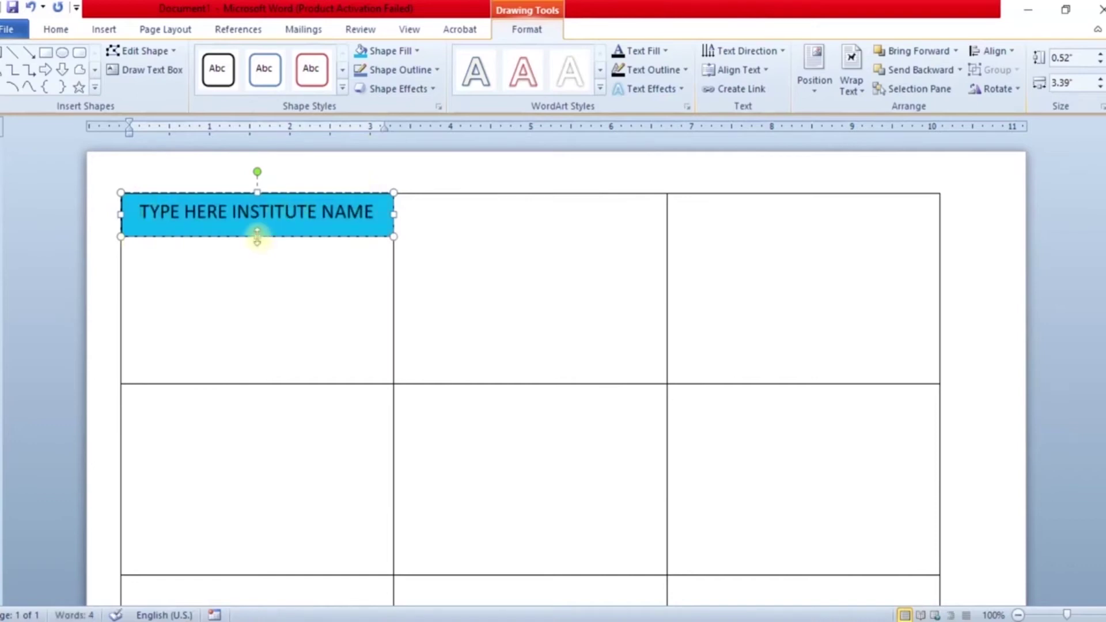
left_click_drag(257, 236, 257, 228)
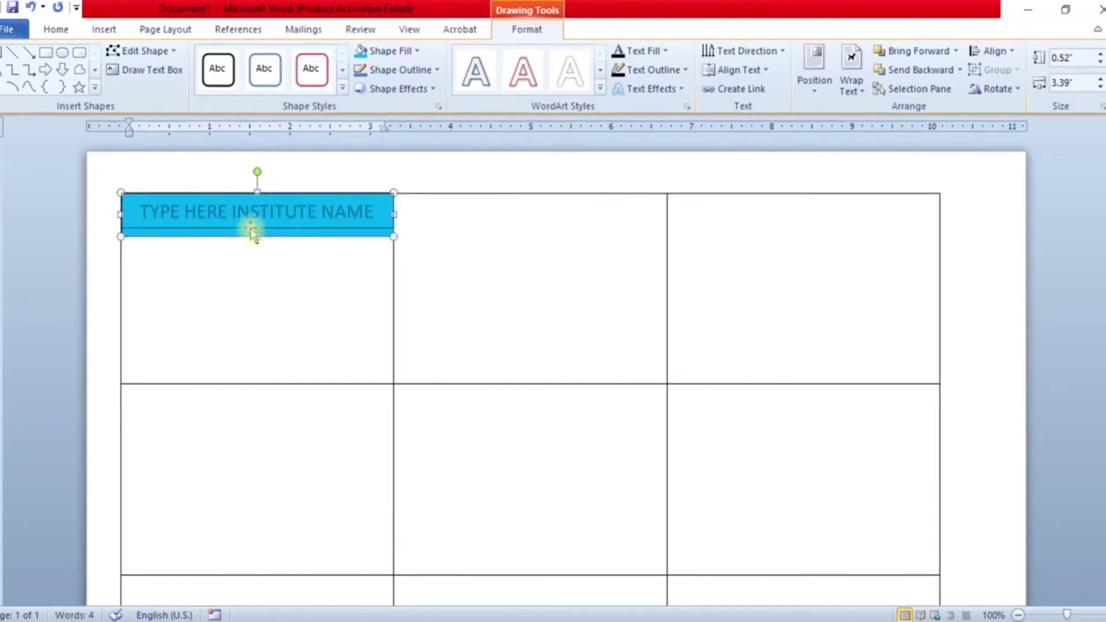
left_click(311, 250)
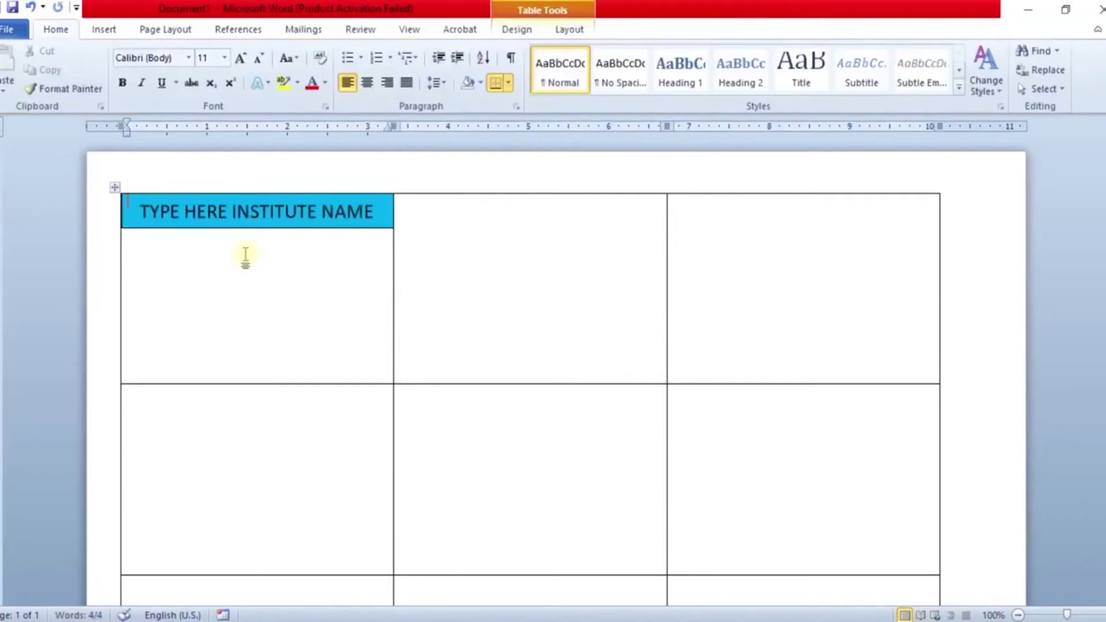
left_click(130, 248)
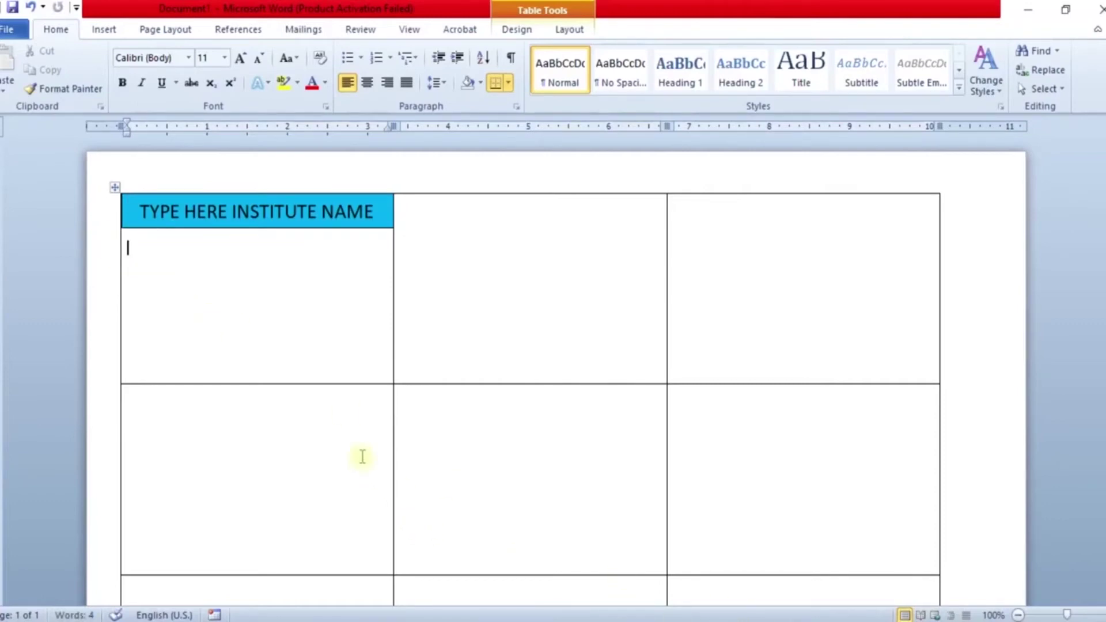
left_click(1035, 13)
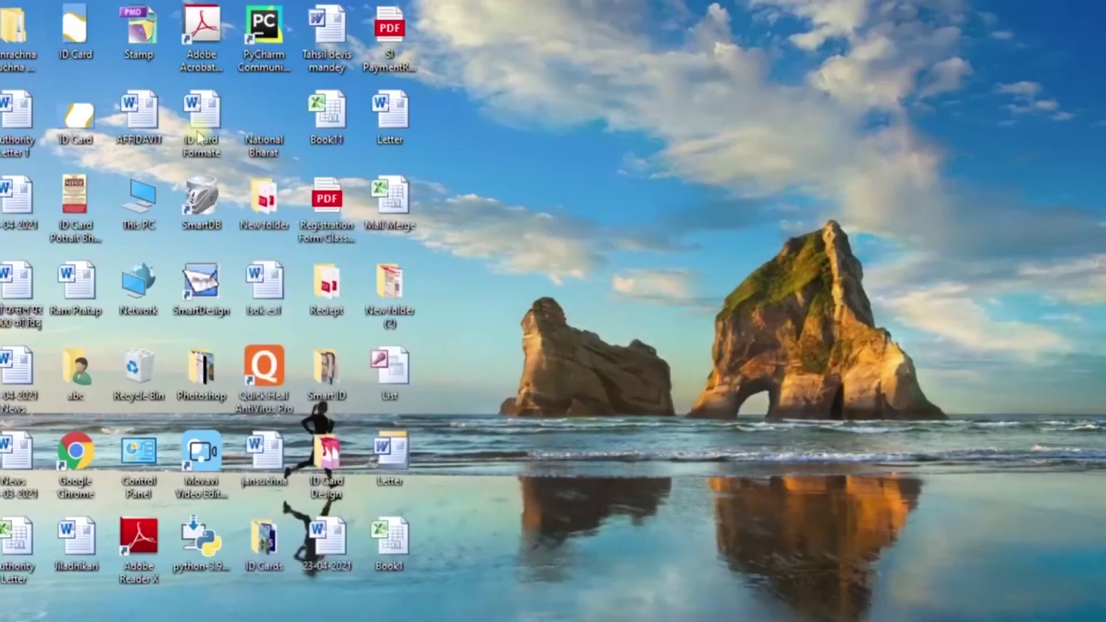
Open the Book1 workbook from the desktop in Excel
double_click(403, 539)
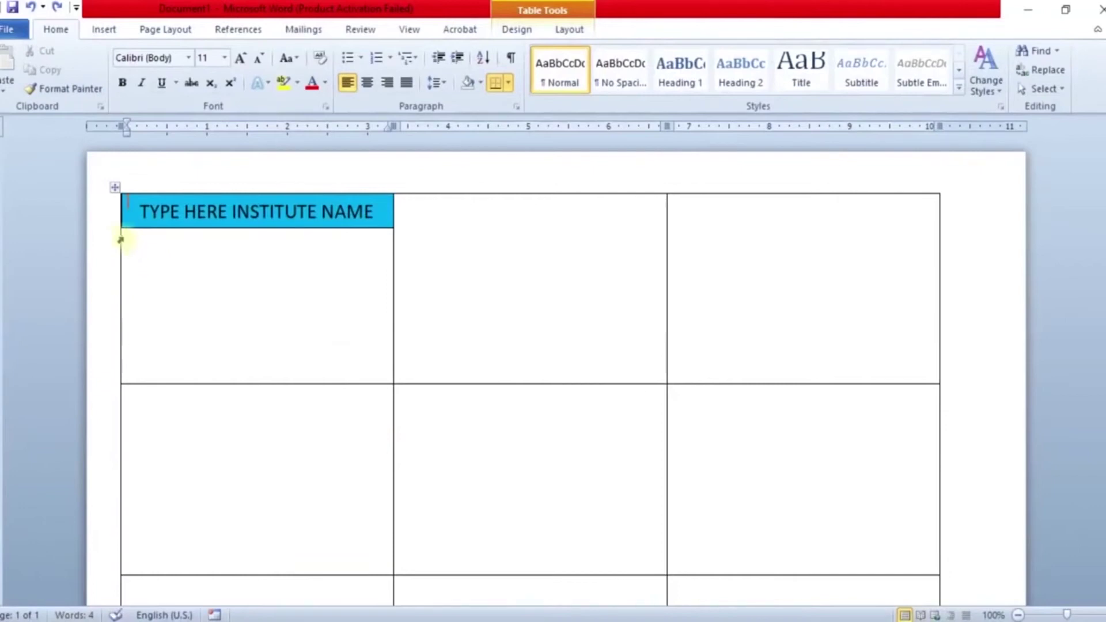
Type the Roll No. and Name labels with tab-aligned colons in the first card
left_click(130, 240)
type("Roll")
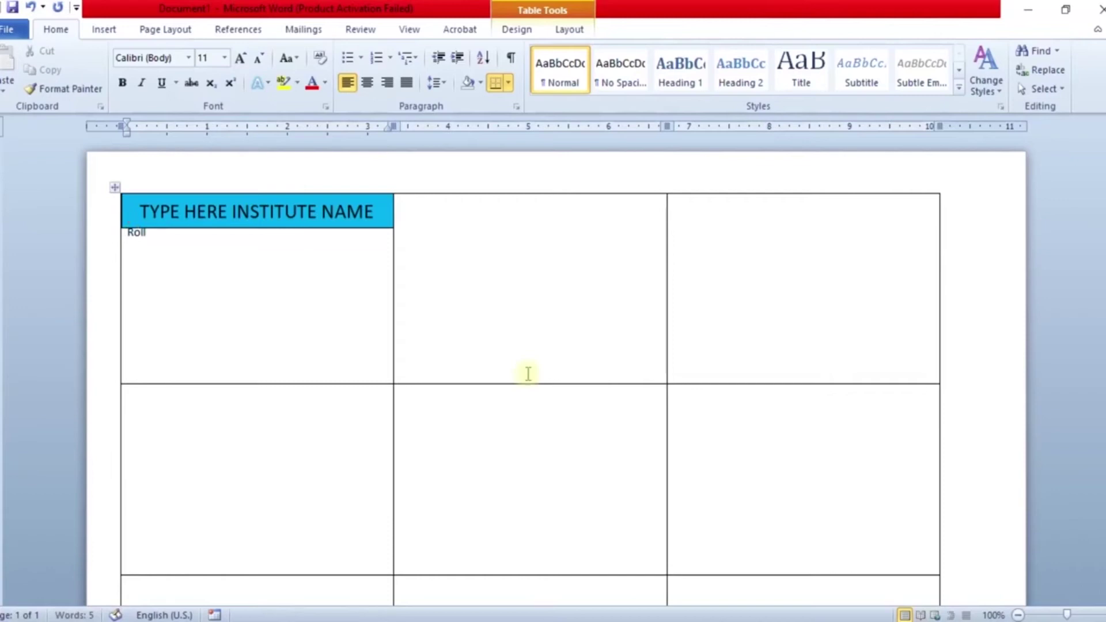
key("Return")
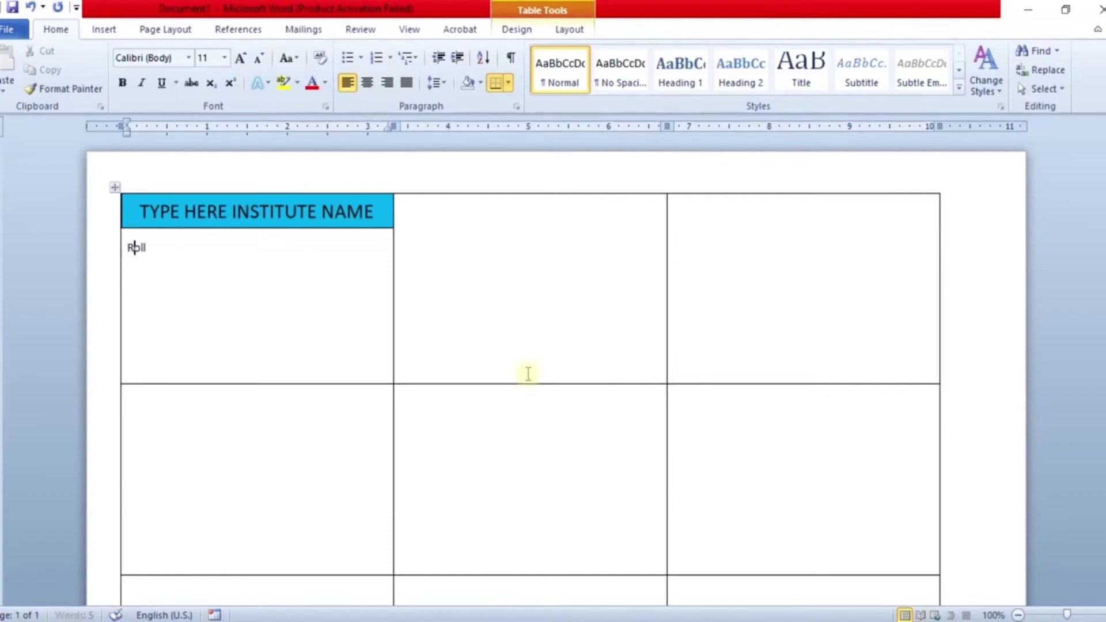
type(" No")
type(".\t")
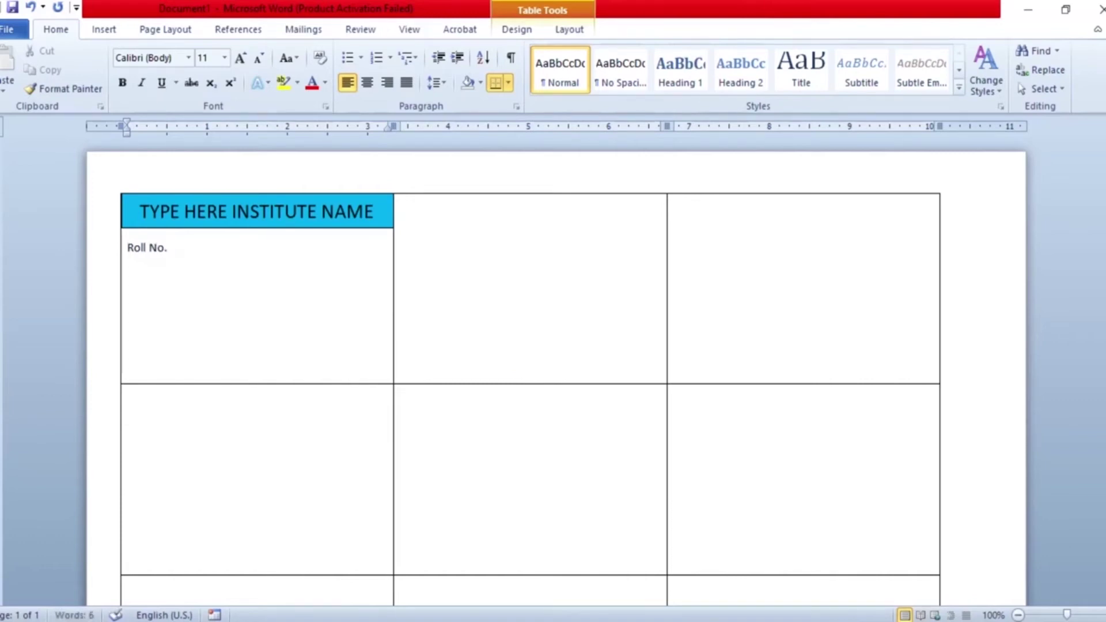
type(":")
key("Return")
type("Name")
key("Tab")
type(":")
Add Father's Name, Class and Emercy Cntct No: labels, then select all five lines
key("Return")
type("Father's Name")
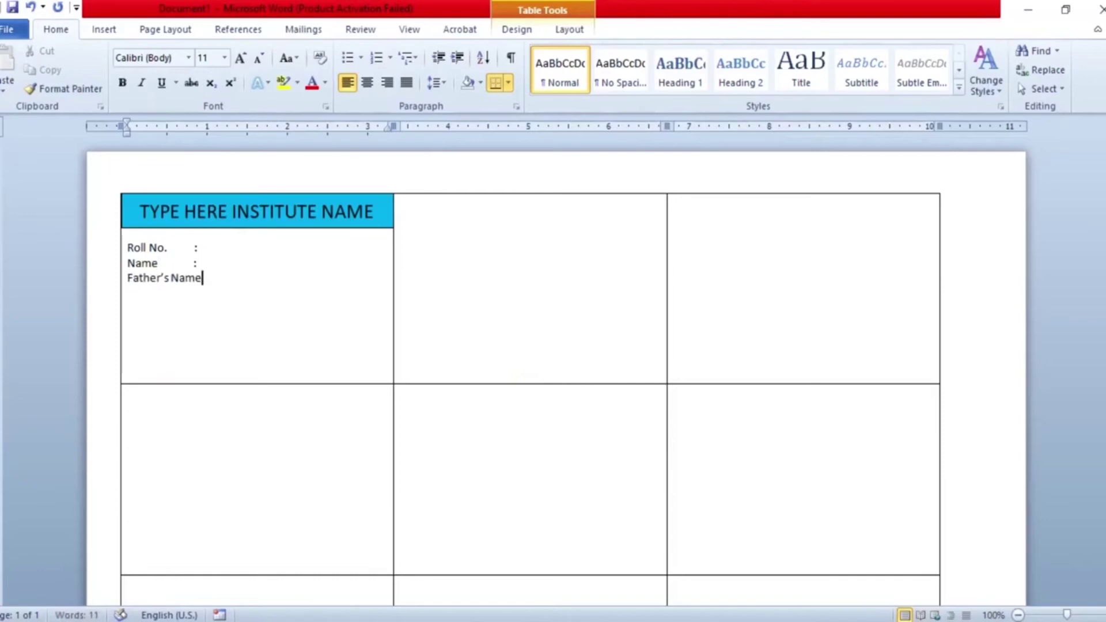
type(" :")
key("Return")
type("Class")
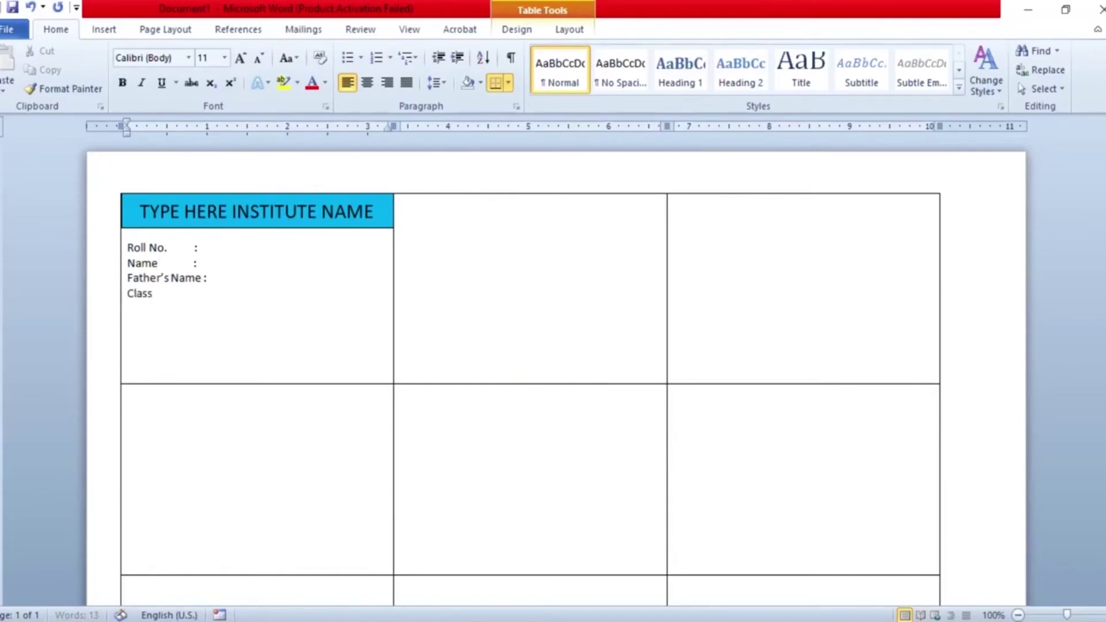
key("Return")
type("mercy Con")
key("BackSpace")
key("BackSpace")
type("ntct  No:")
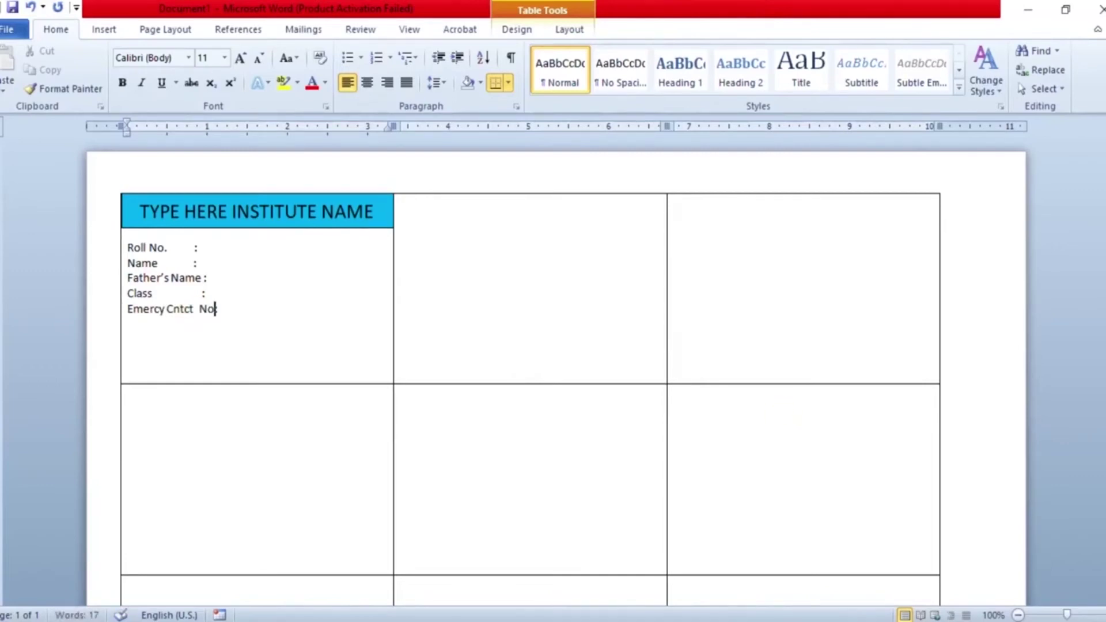
left_click_drag(125, 246, 220, 314)
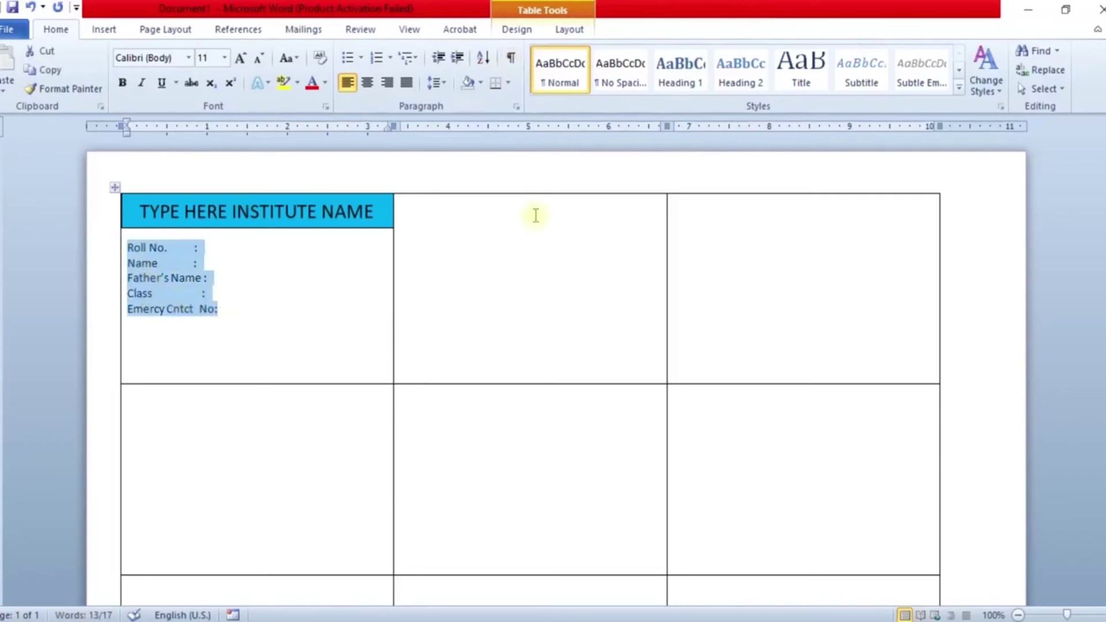
Set the field labels to size 12 with 1.5 line spacing
key("ctrl+shift+period")
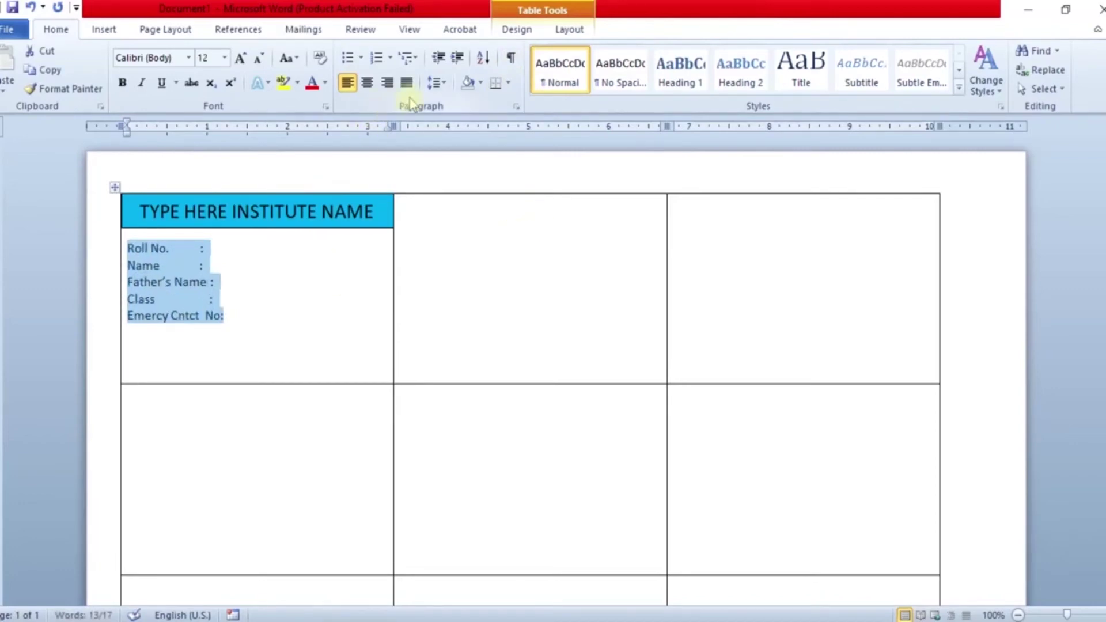
left_click(440, 84)
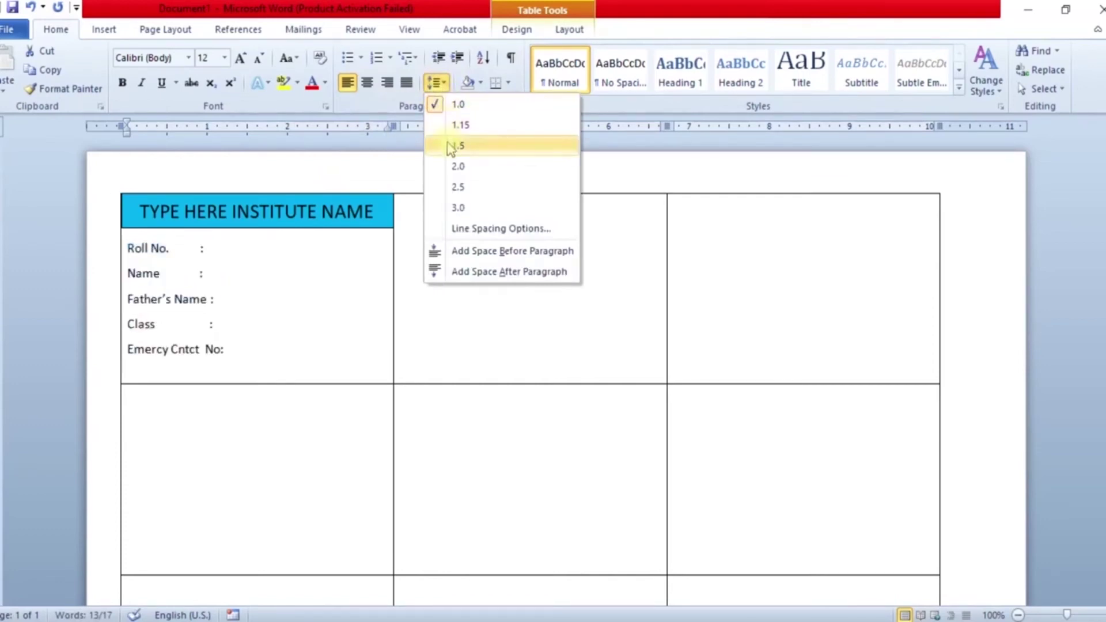
left_click(450, 146)
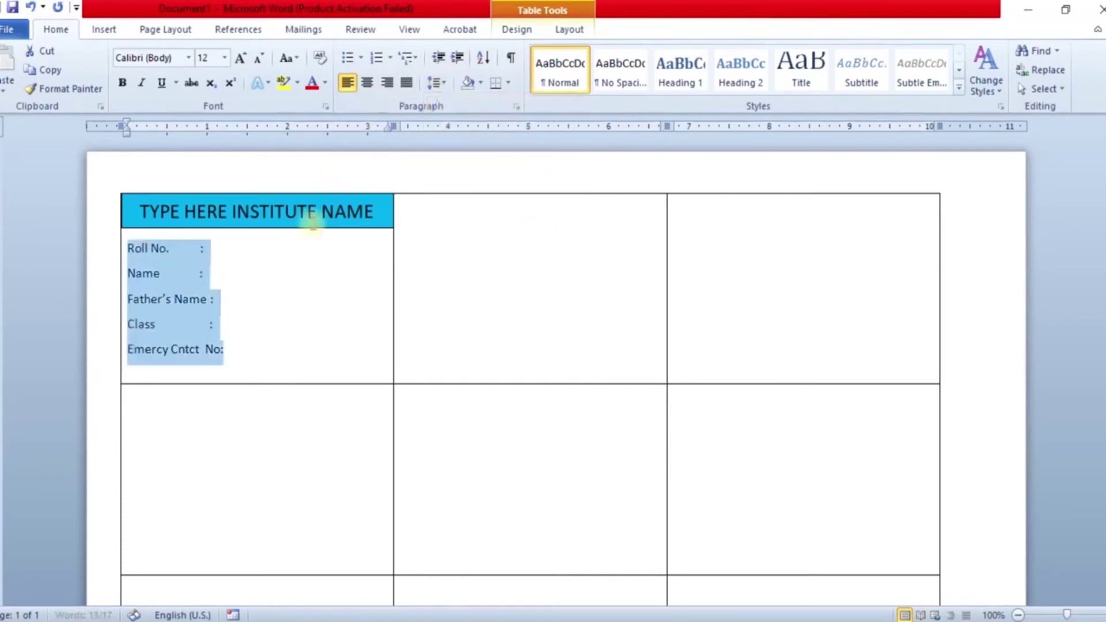
Copy the first card's header and labels into every label with Update Labels
left_click(248, 337)
left_click(226, 351)
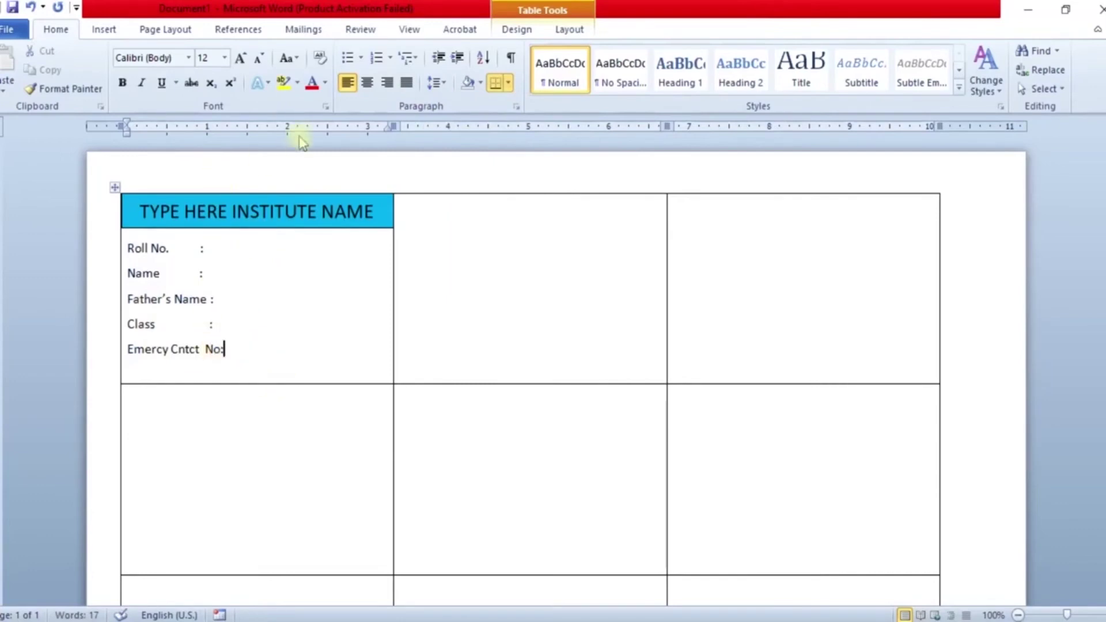
scroll(372, 109, "down", 4)
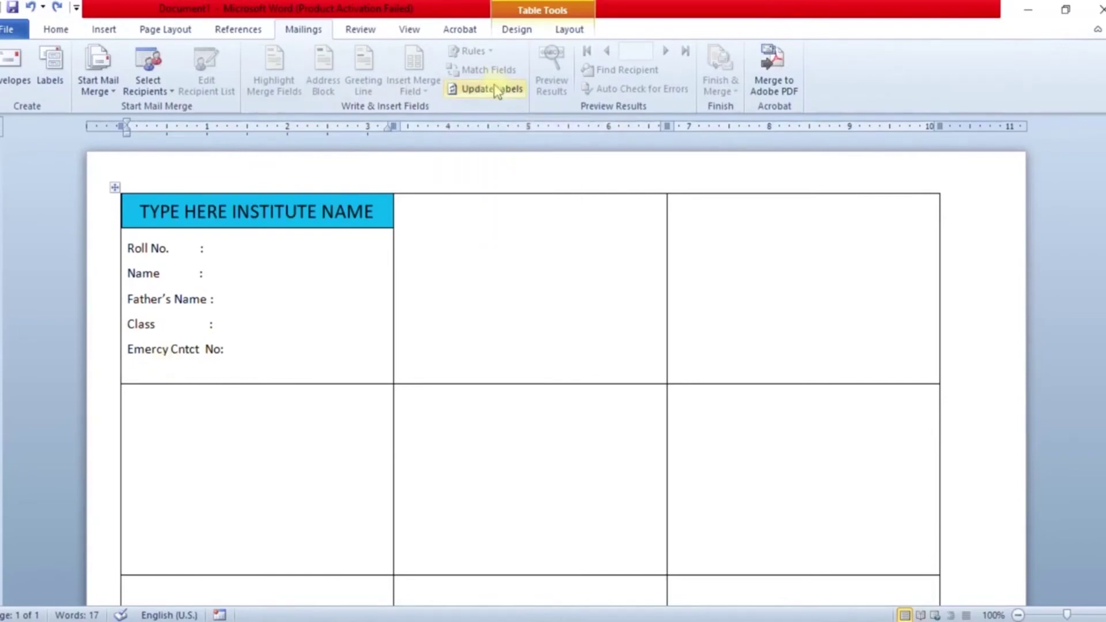
left_click(493, 88)
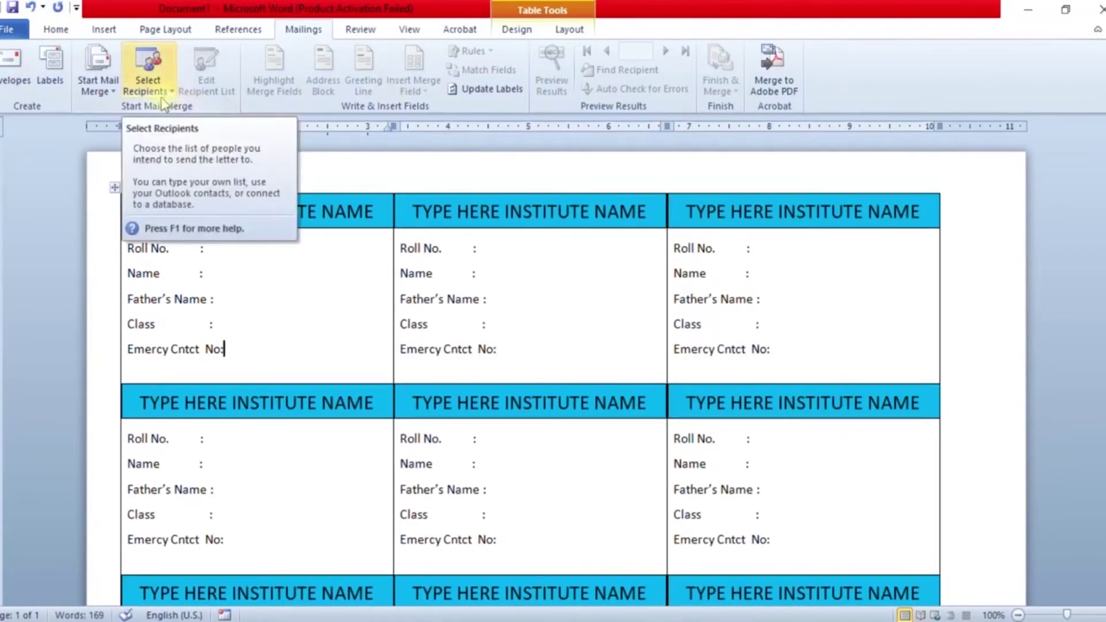
left_click(205, 247)
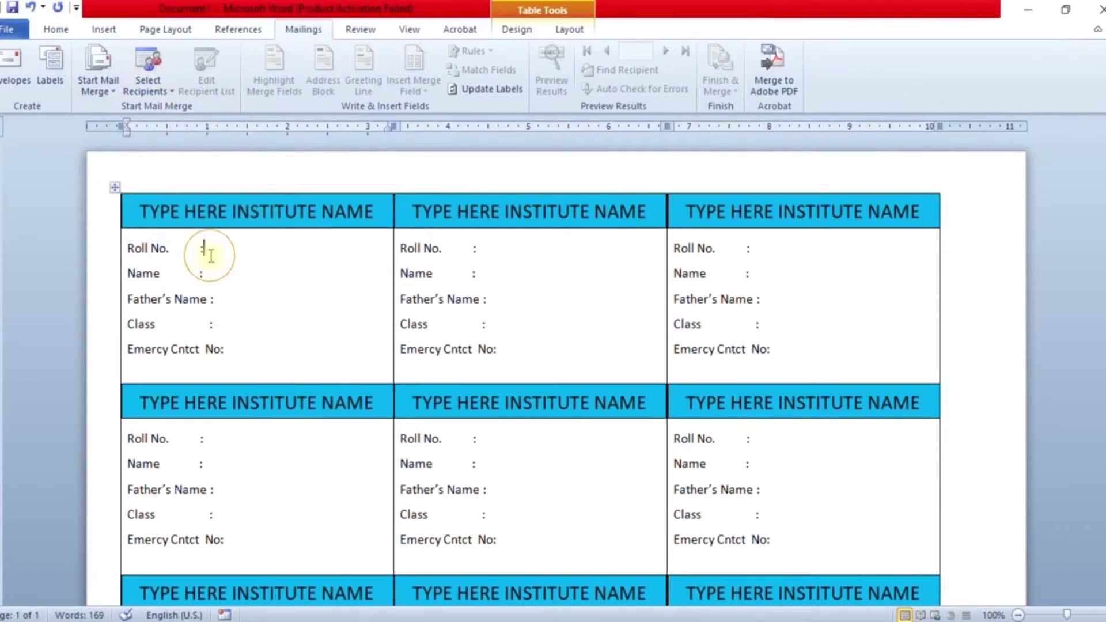
Use Sheet1$ of Book1 on the Desktop as the existing recipient list
left_click(147, 81)
left_click(167, 132)
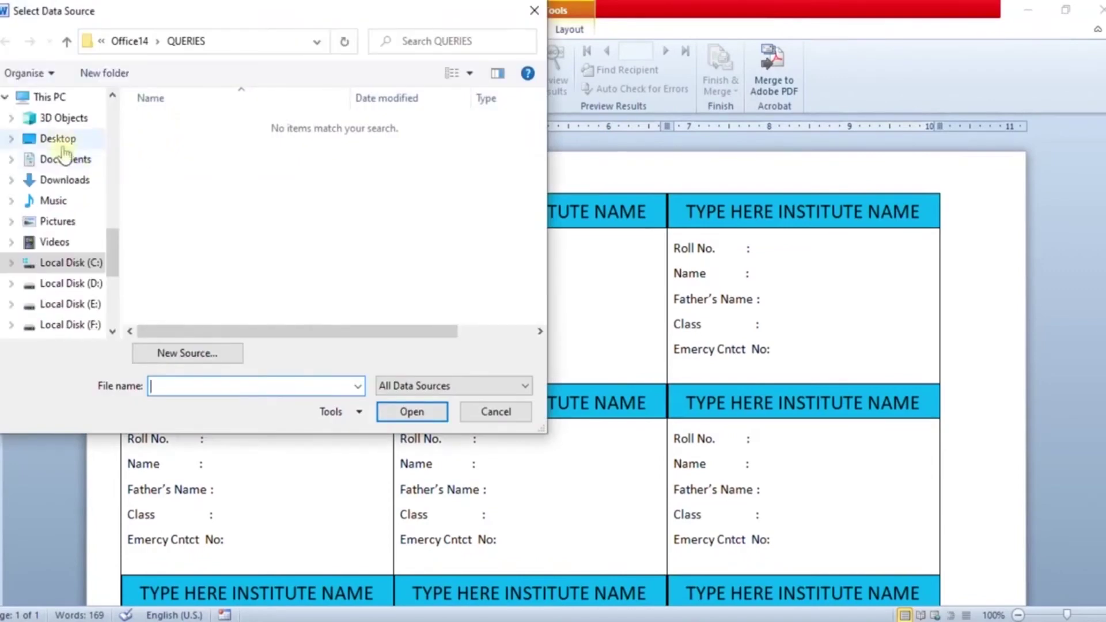
left_click(58, 139)
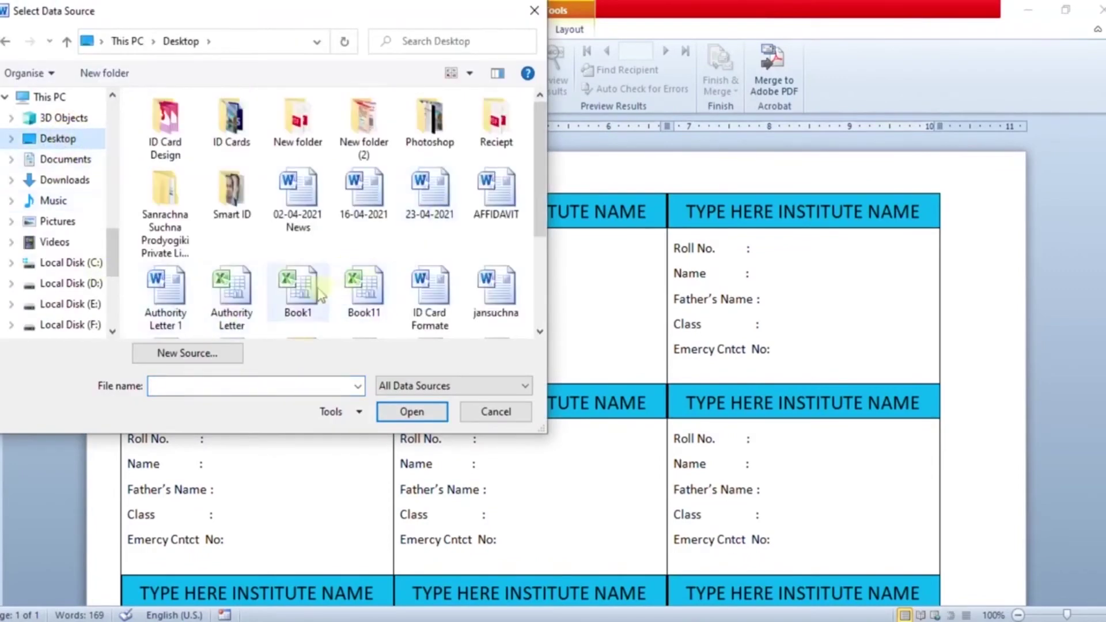
left_click(298, 288)
left_click(409, 418)
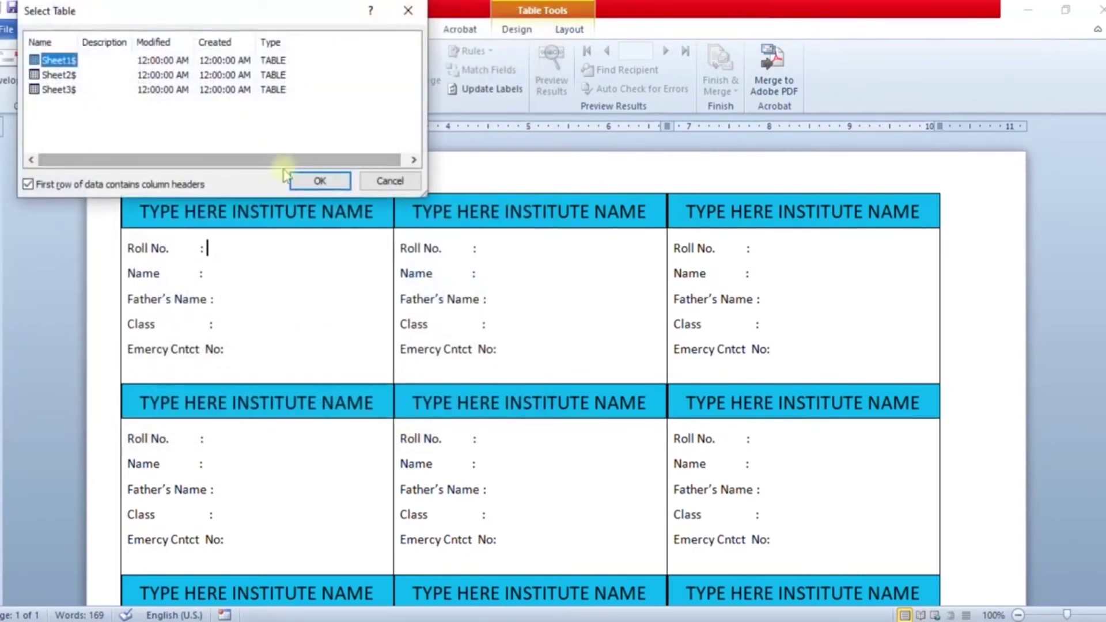
left_click(314, 184)
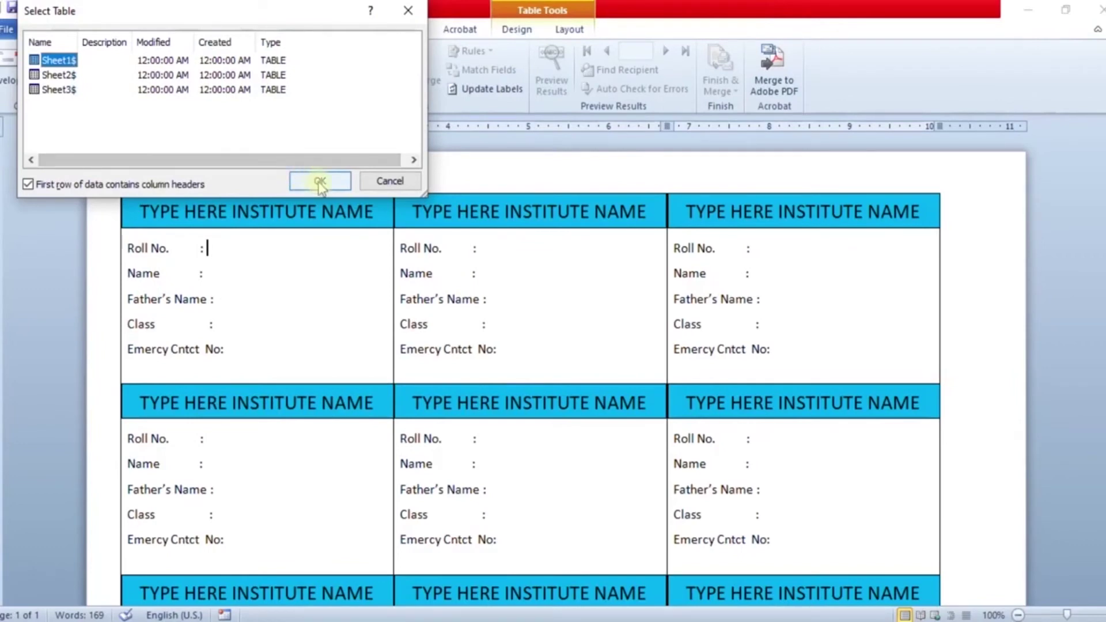
left_click(319, 182)
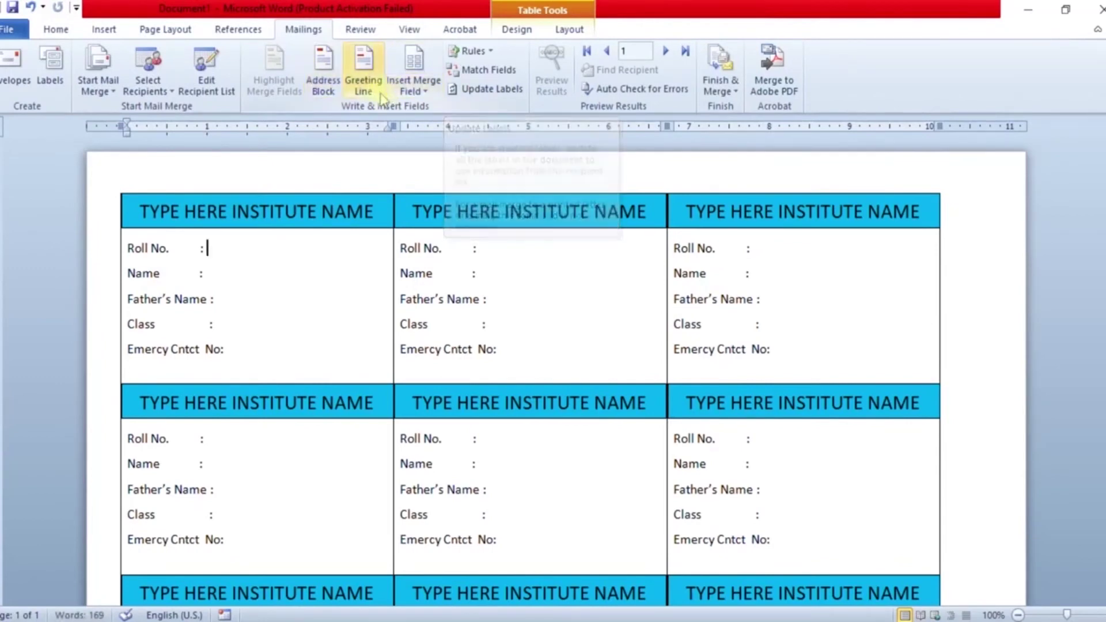
Insert the Roll_No and Name merge fields in the first label and update all labels
left_click(426, 92)
left_click(429, 109)
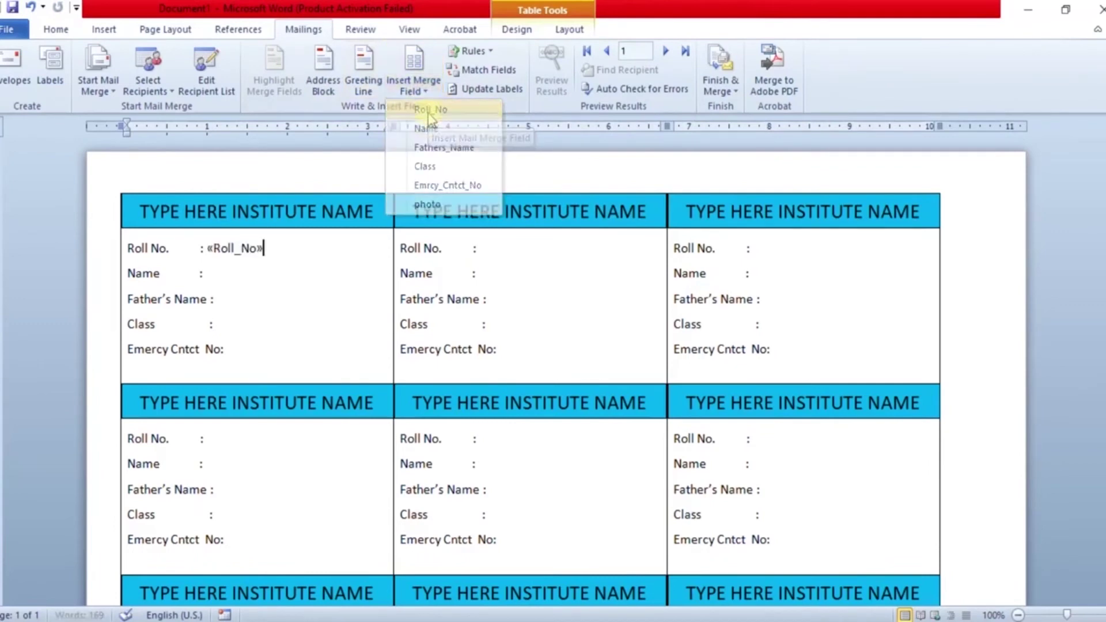
left_click(213, 274)
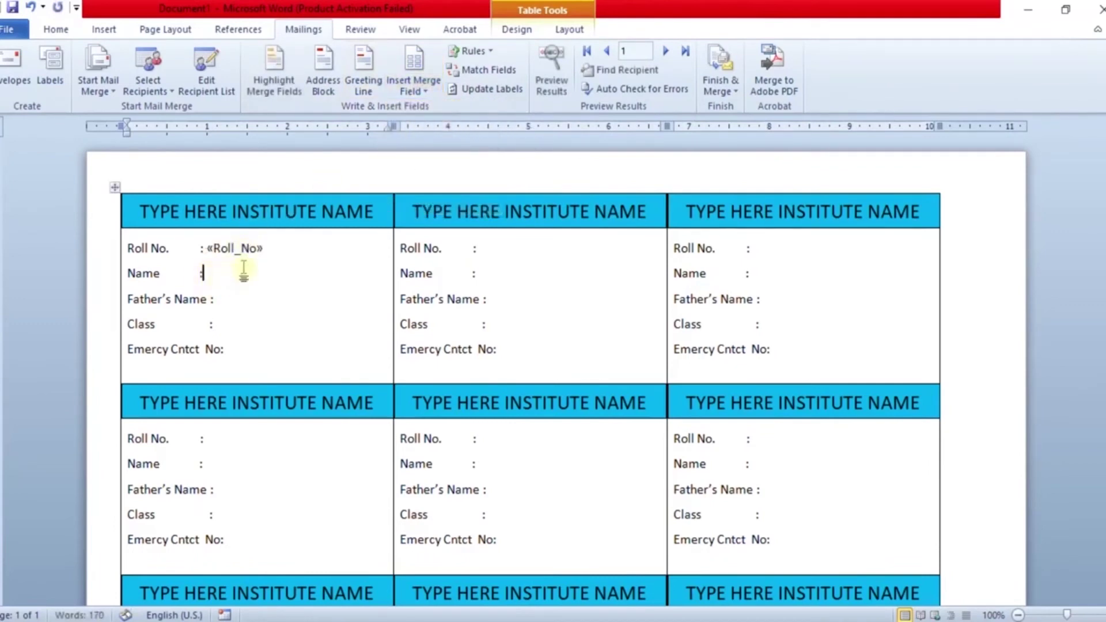
left_click(419, 92)
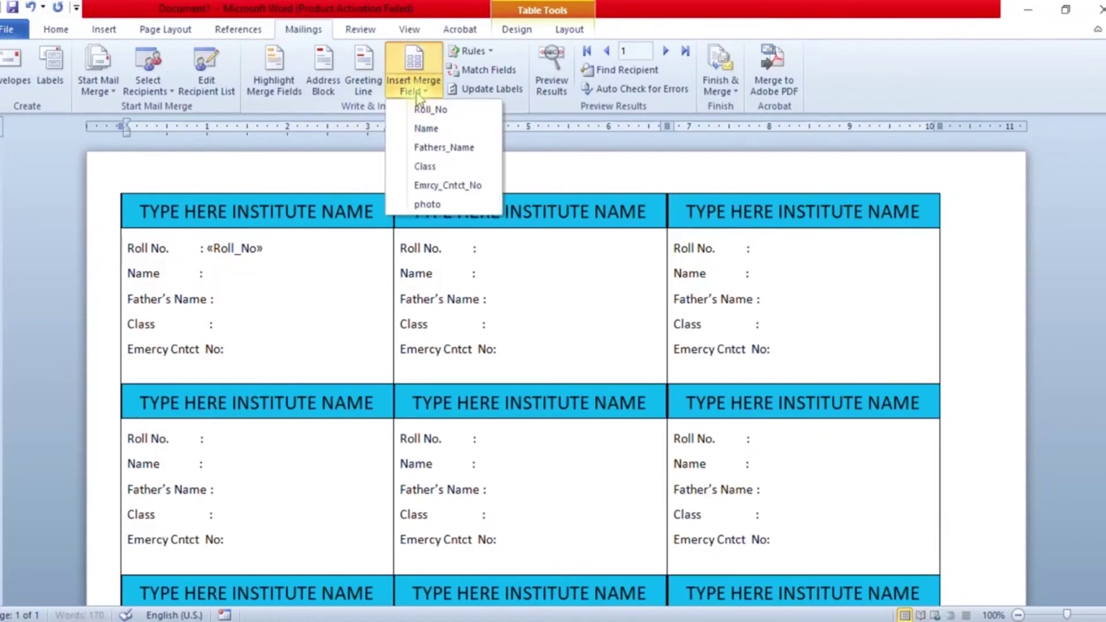
left_click(427, 129)
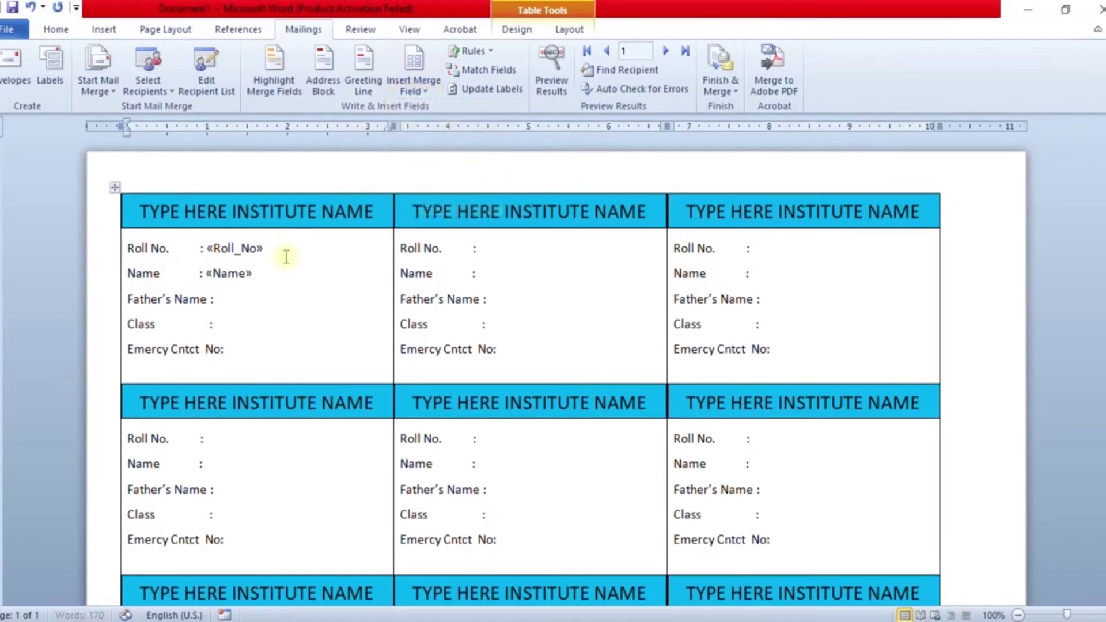
left_click(476, 91)
Insert Fathers_Name, Class and Emrcy_Cntct_No fields, then update all labels
left_click(423, 92)
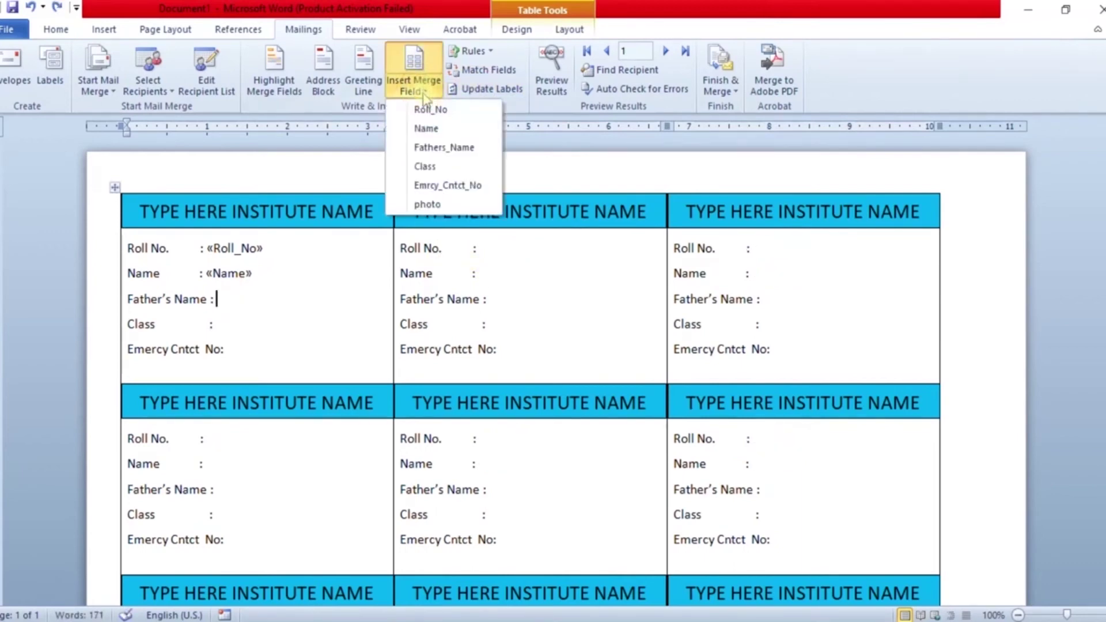
left_click(435, 149)
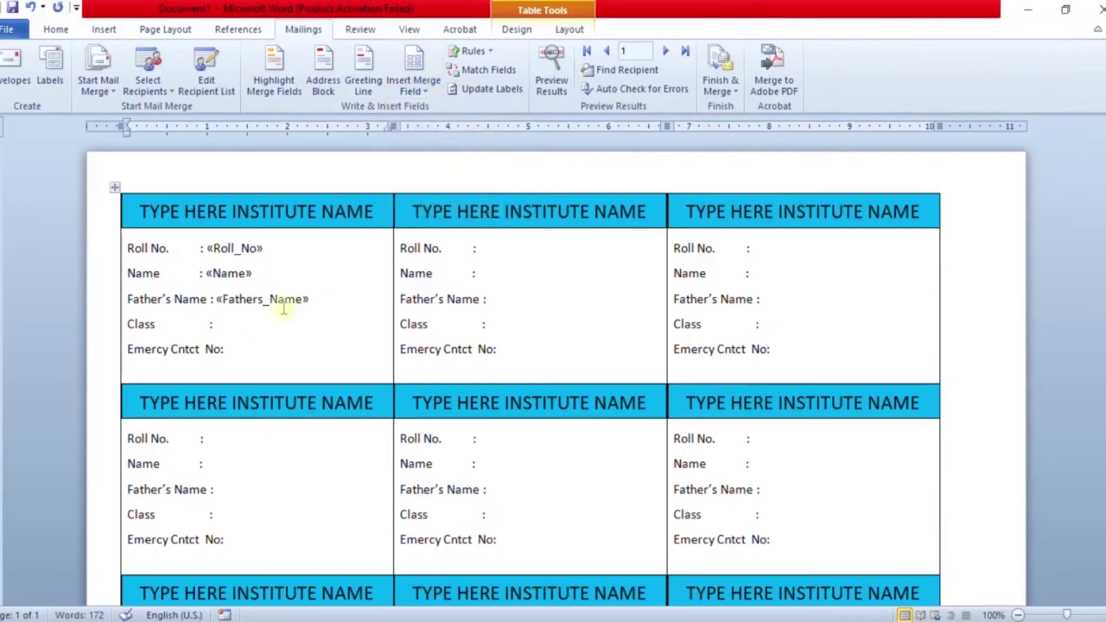
left_click(414, 87)
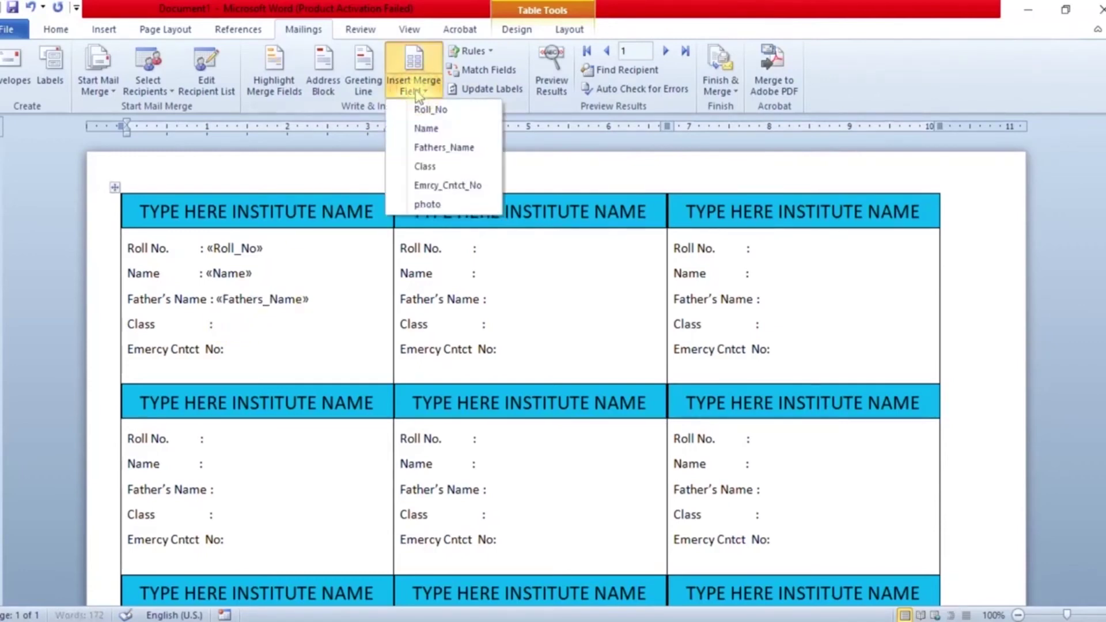
left_click(425, 166)
left_click(226, 352)
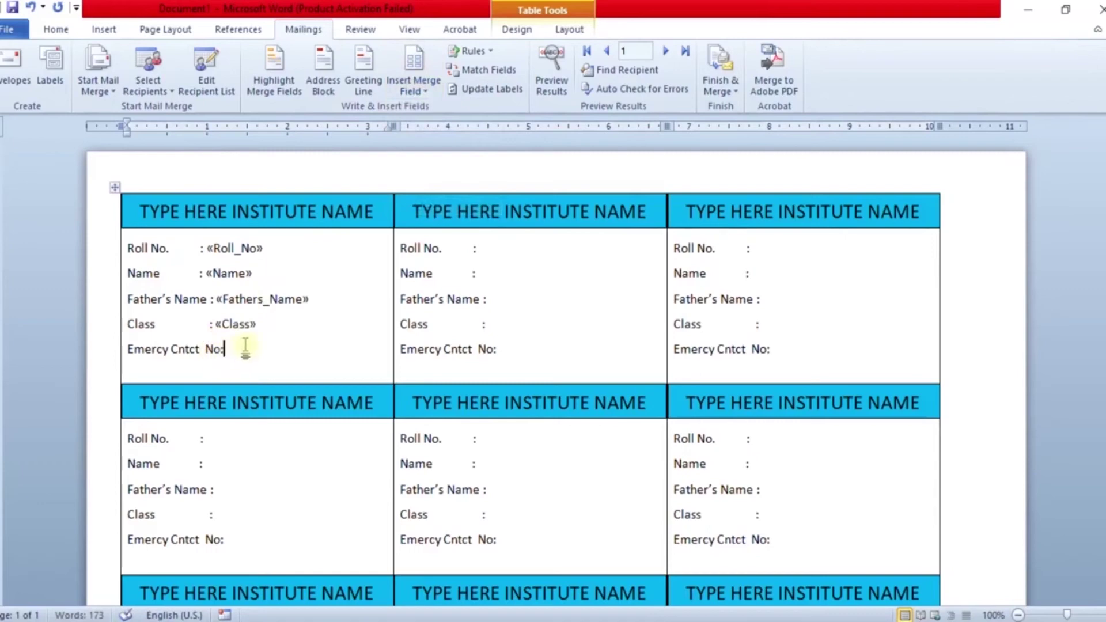
left_click(429, 87)
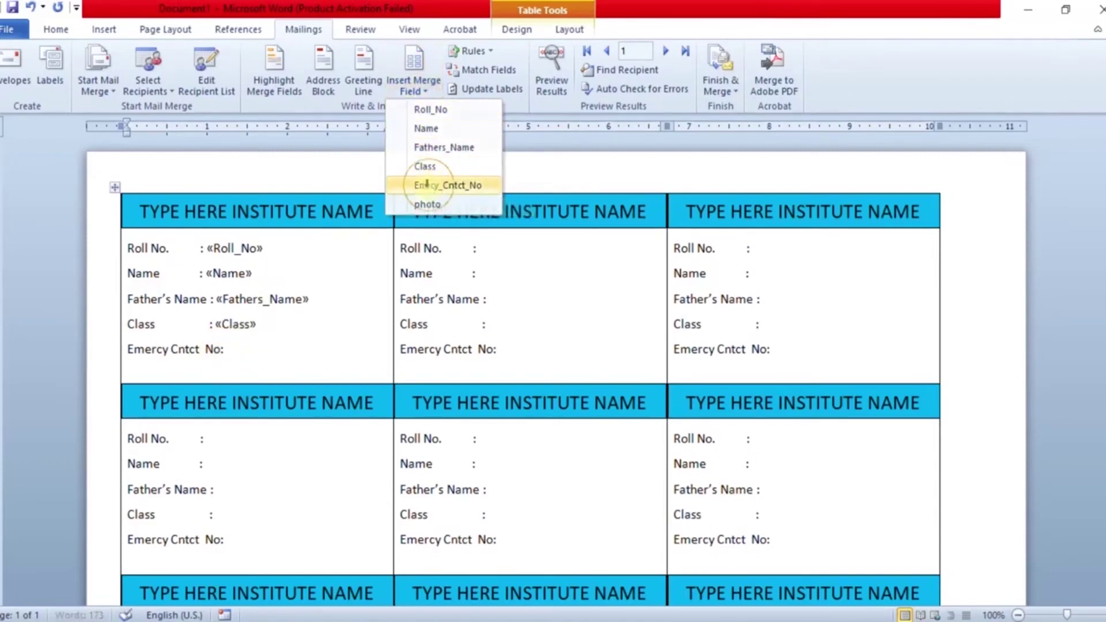
left_click(431, 186)
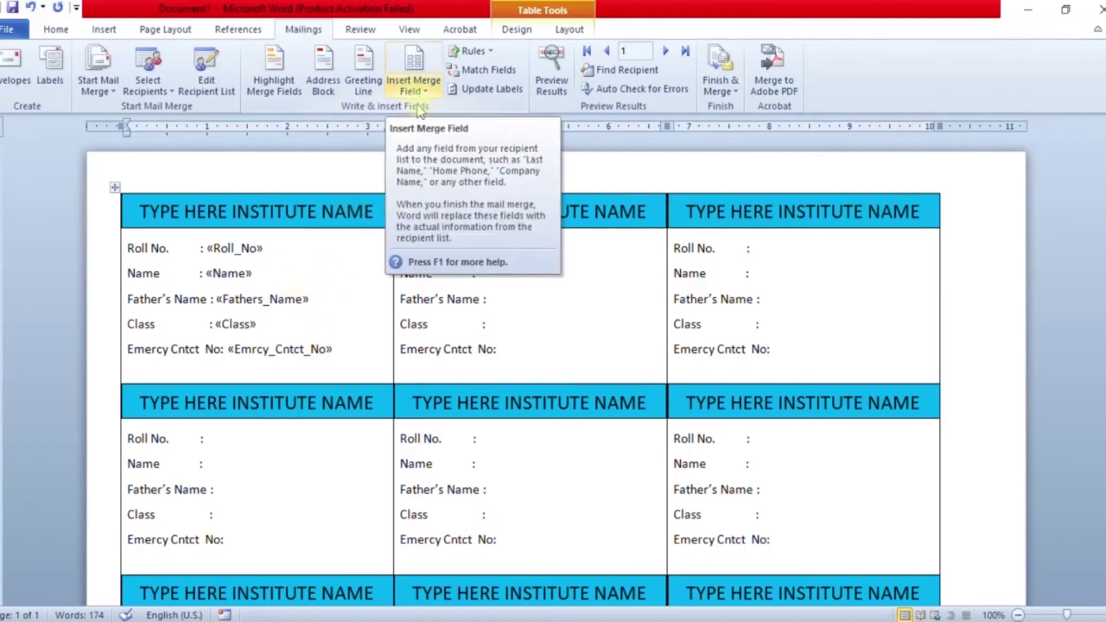
left_click(487, 88)
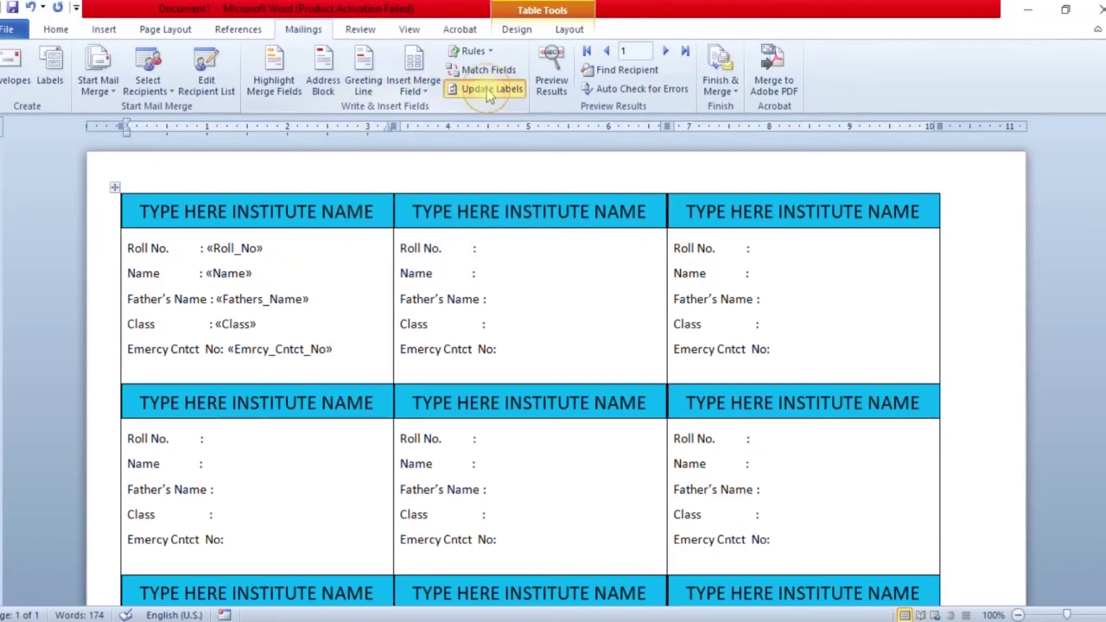
Preview the labels to show records 001 Student Name1 through 009 Student Name9
left_click(552, 81)
scroll(650, 289, "down", 5)
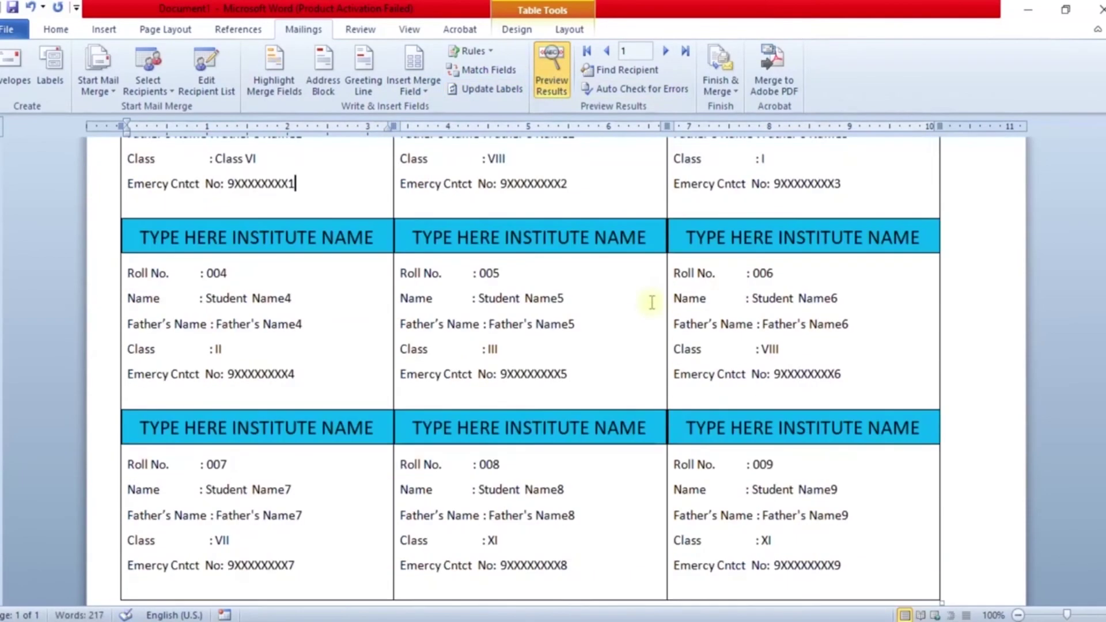
scroll(494, 276, "up", 5)
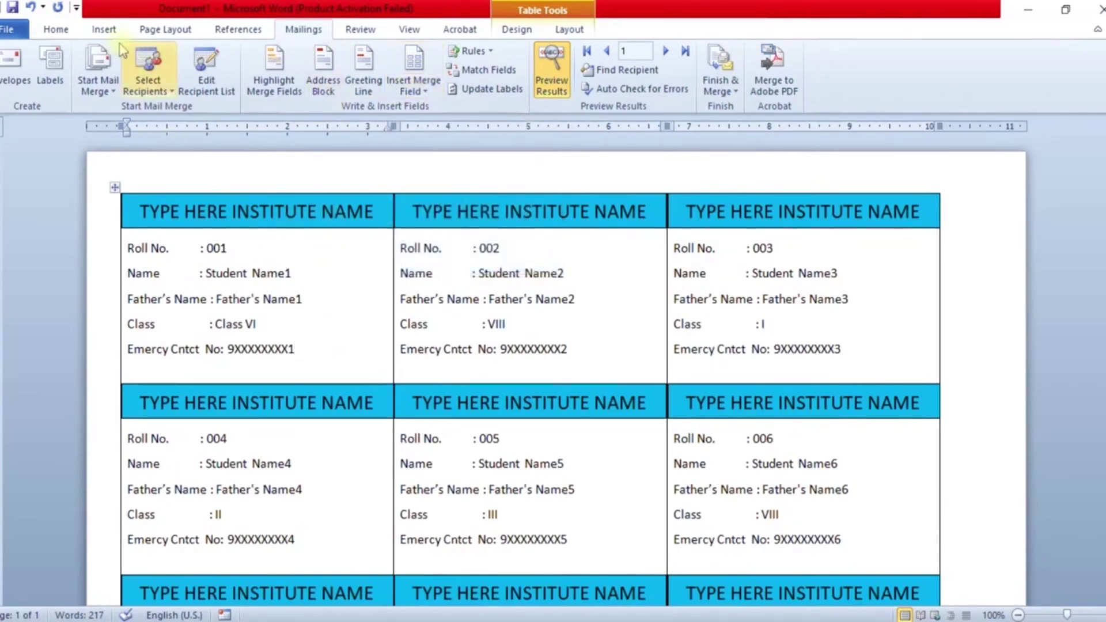
left_click(103, 29)
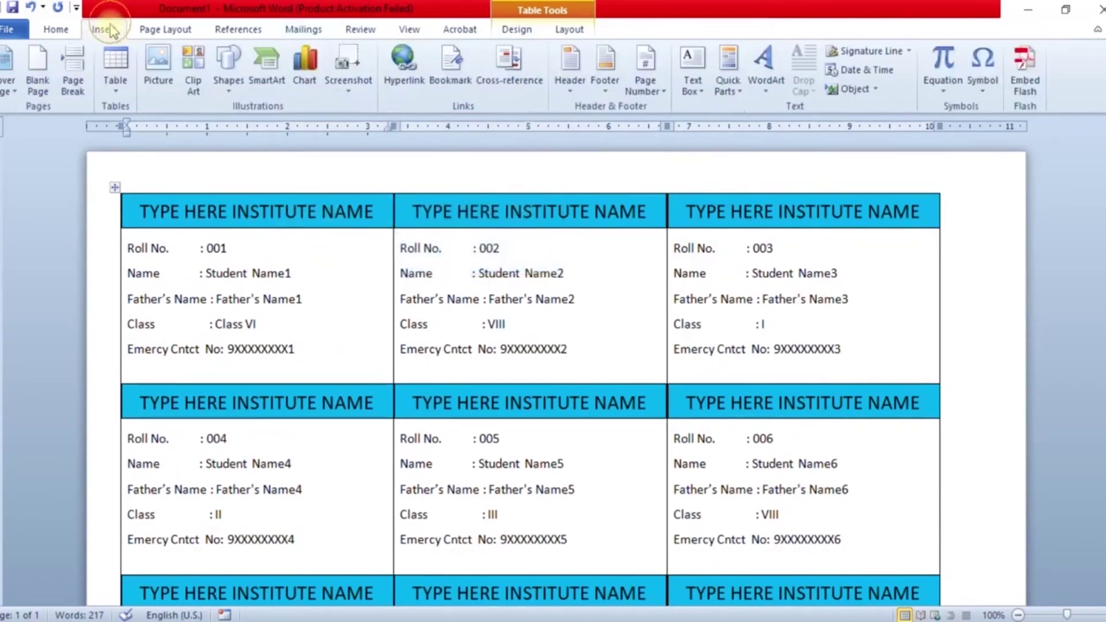
Use Draw Table to draw a photo-frame cell at the first label's right side
left_click(114, 87)
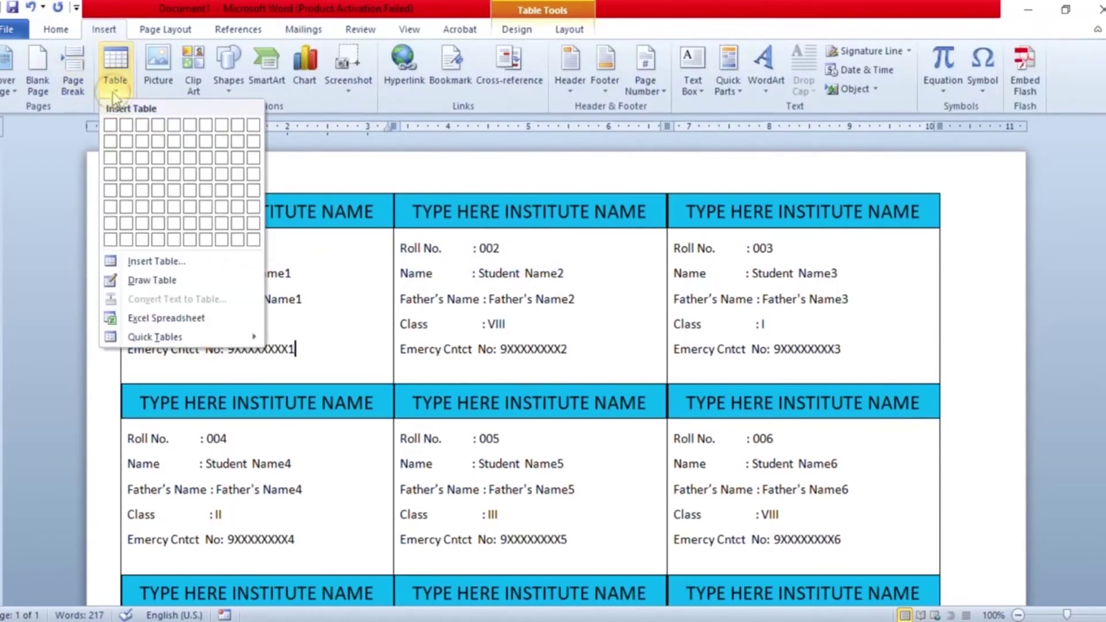
left_click(154, 281)
left_click_drag(304, 242, 391, 351)
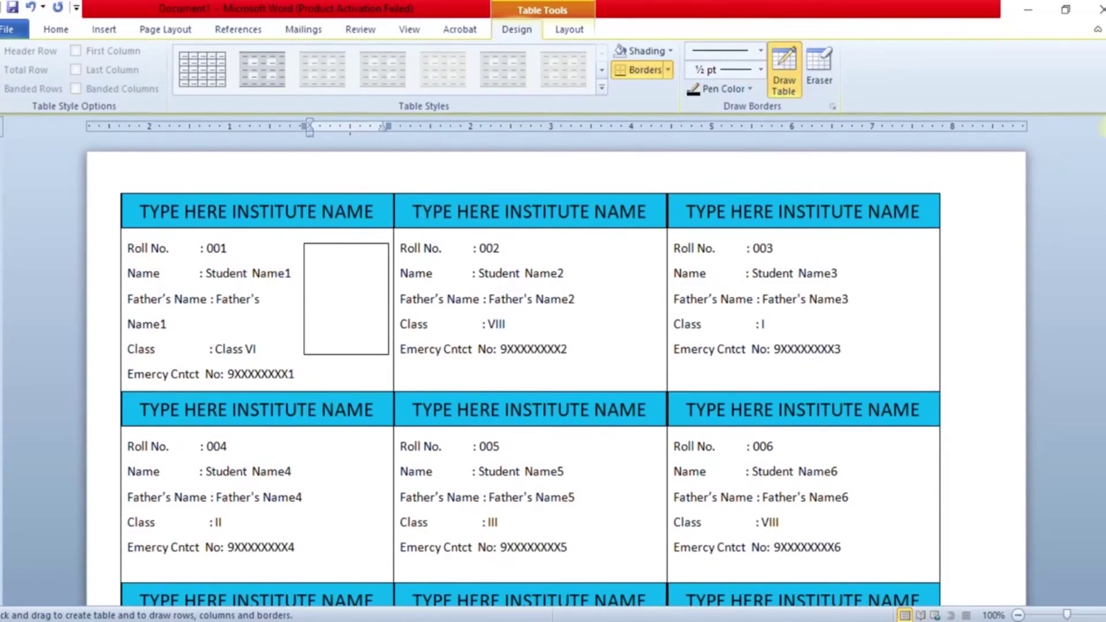
Build an INCLUDEPICTURE field in the photo box that uses the photo merge field
key("ctrl+F9")
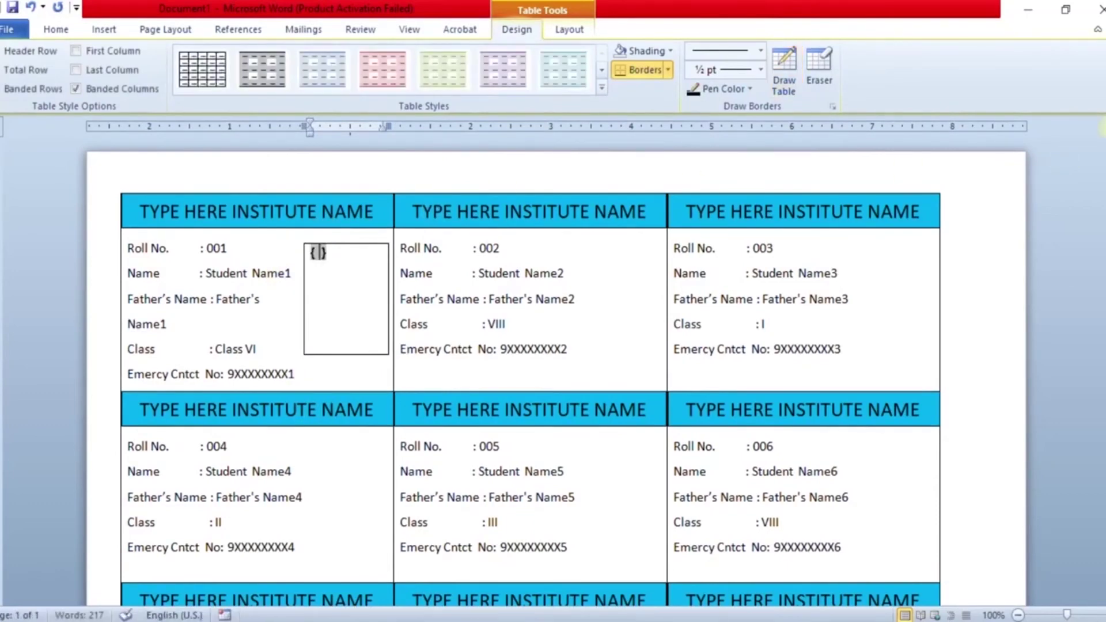
type("INCLUDEPICTURE ")
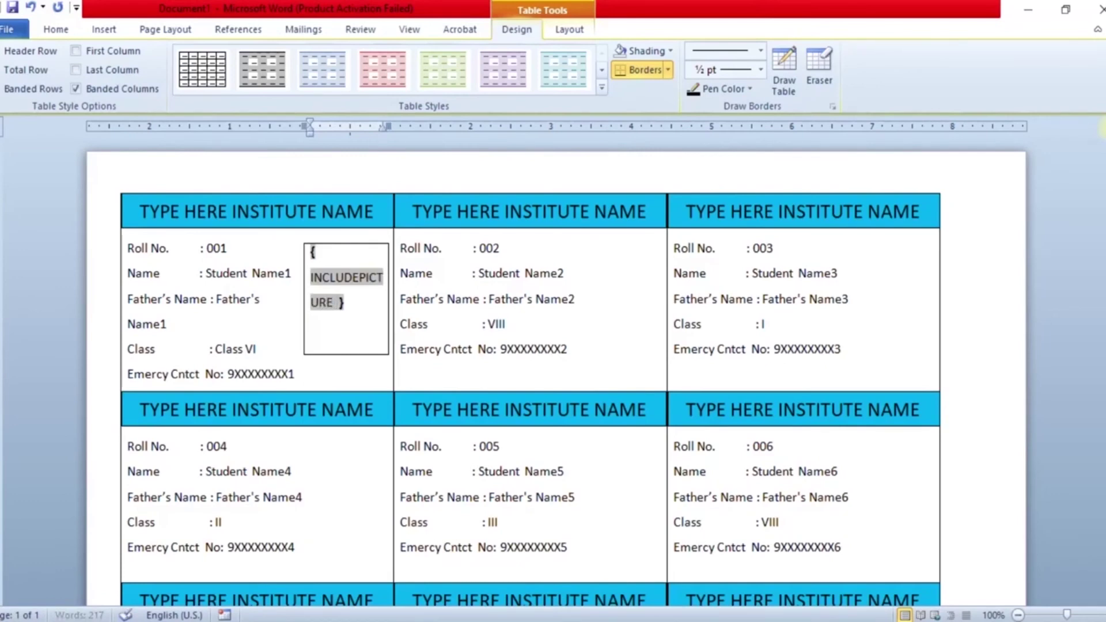
type("\"")
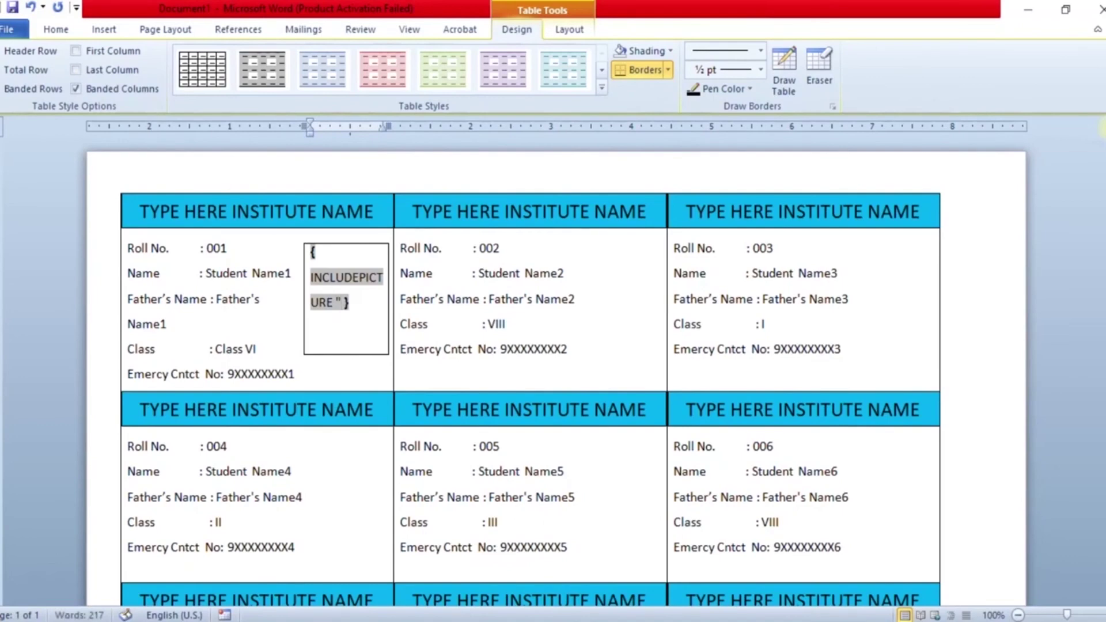
left_click(296, 32)
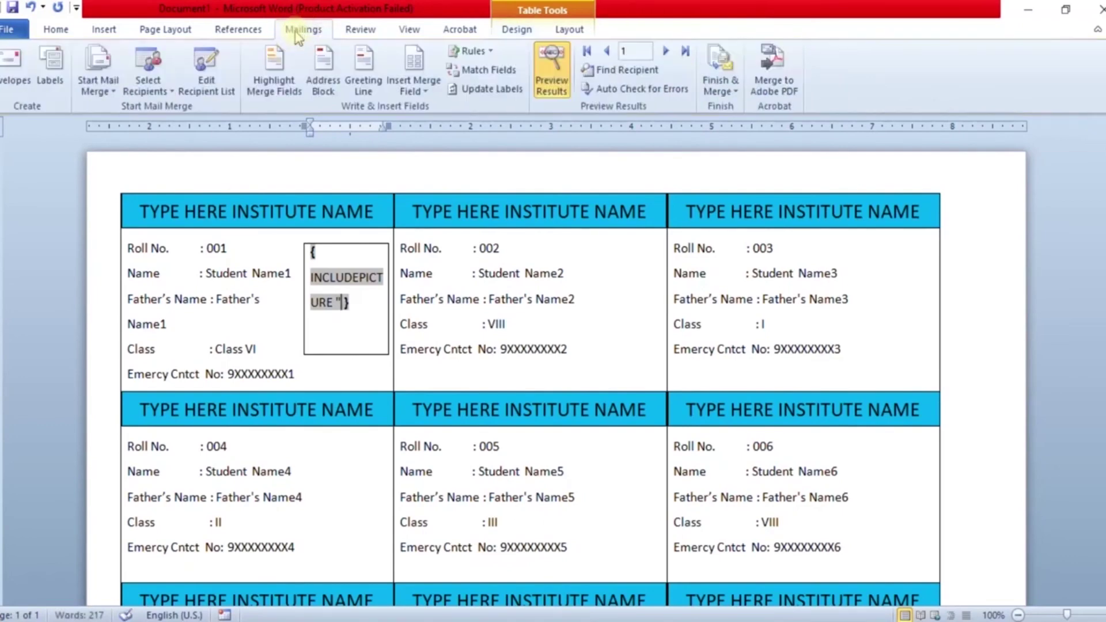
left_click(423, 92)
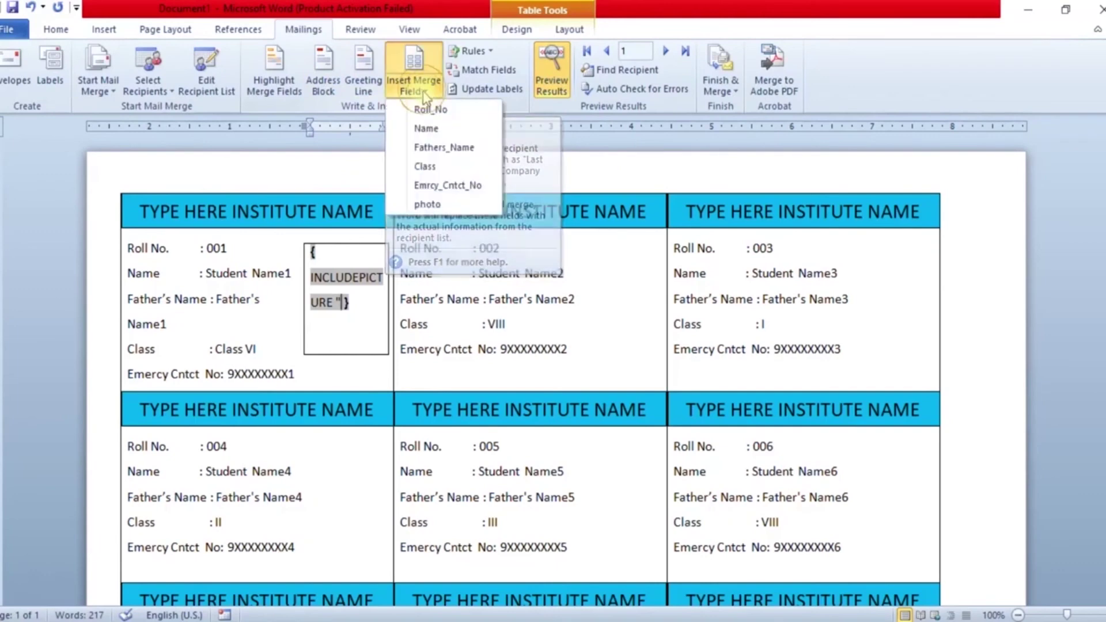
left_click(430, 203)
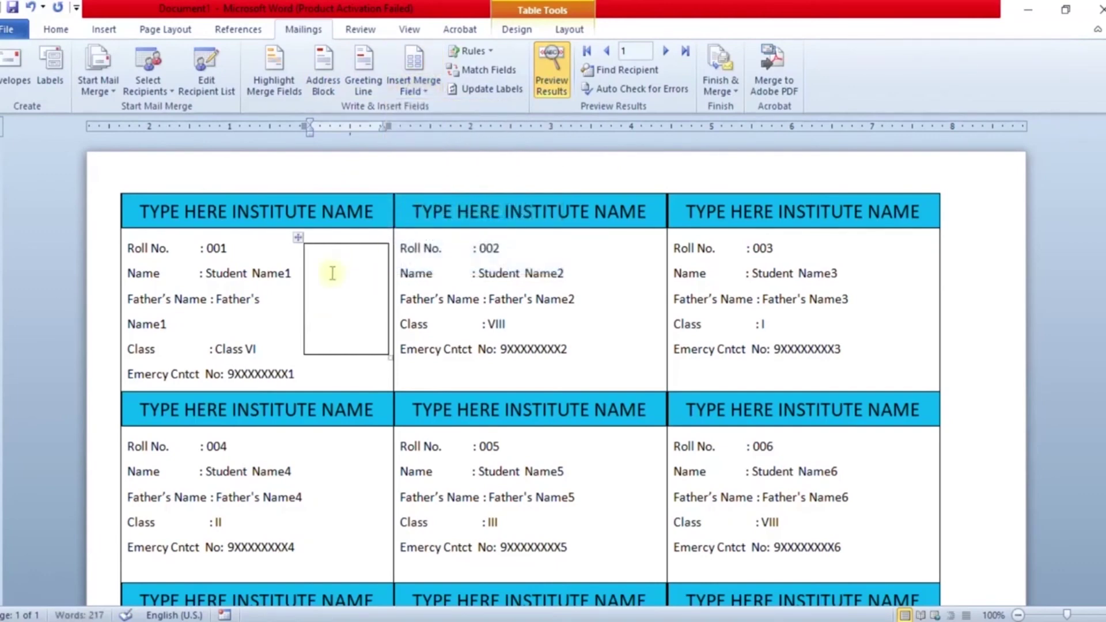
Update Labels so every label gets the photo box, then review the labels
left_click(492, 89)
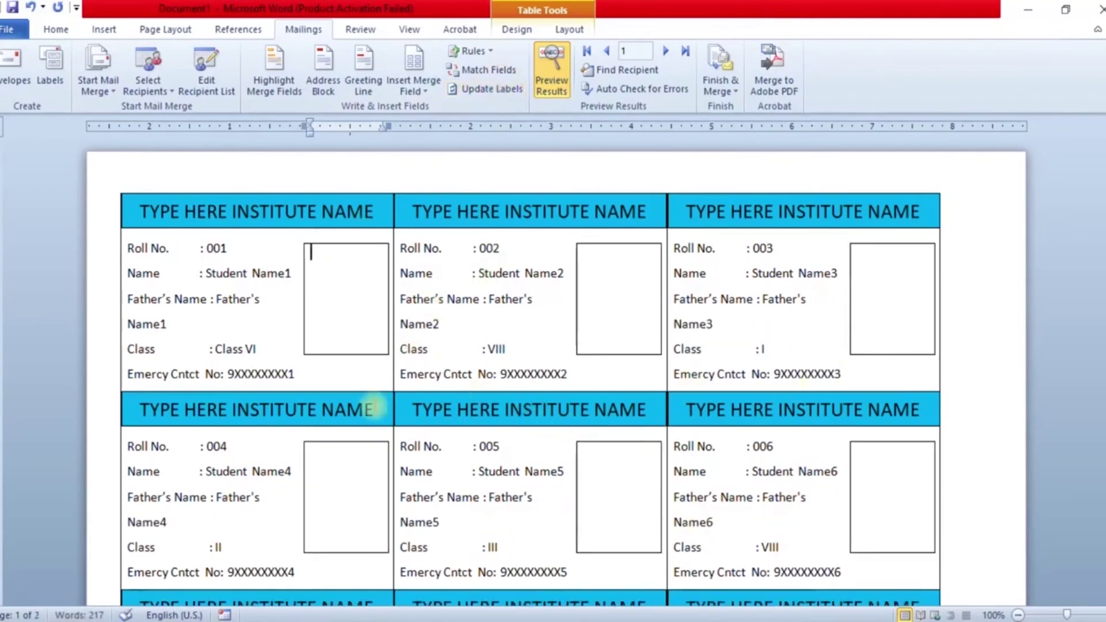
scroll(670, 412, "down", 5)
scroll(672, 411, "down", 4)
scroll(674, 410, "down", 5)
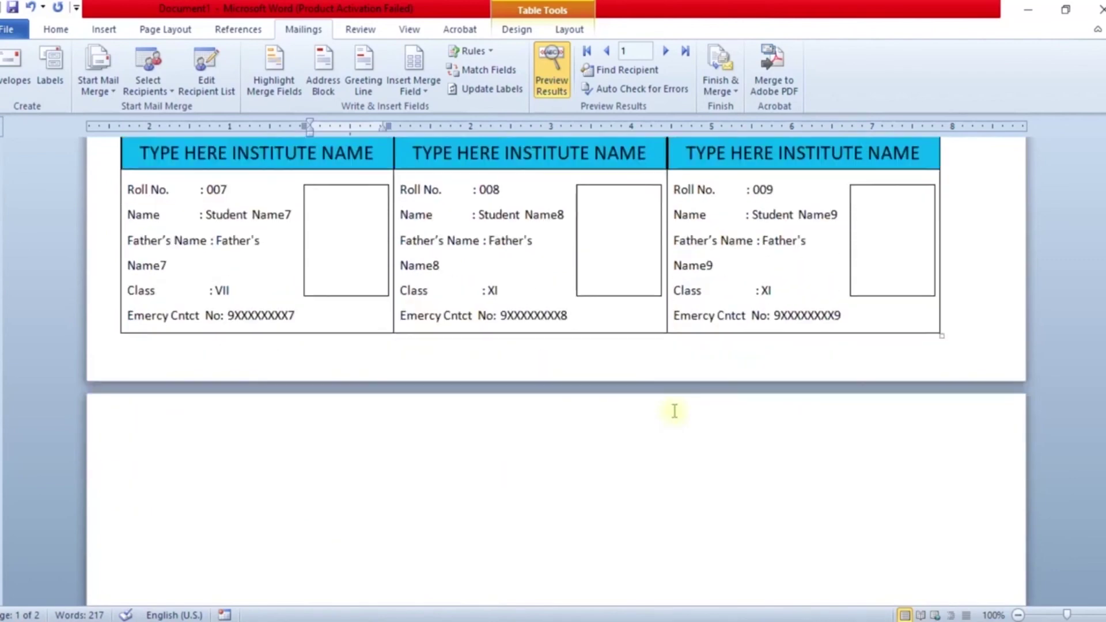
scroll(673, 411, "up", 5)
scroll(671, 414, "up", 5)
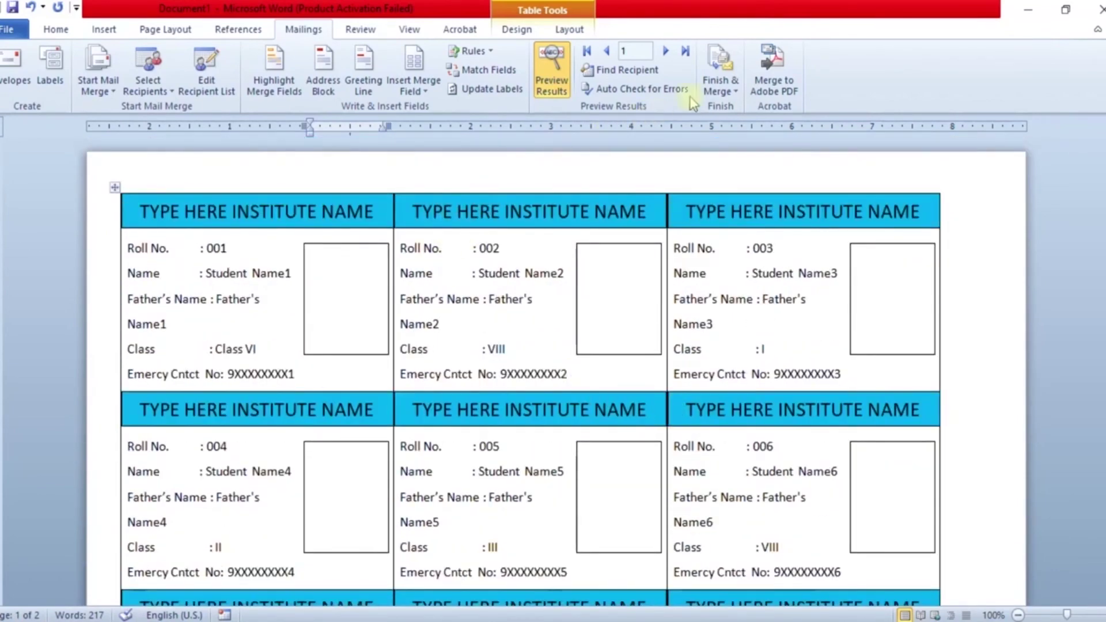
Merge all records into a new document via Edit Individual Documents, then select the whole document
left_click(736, 102)
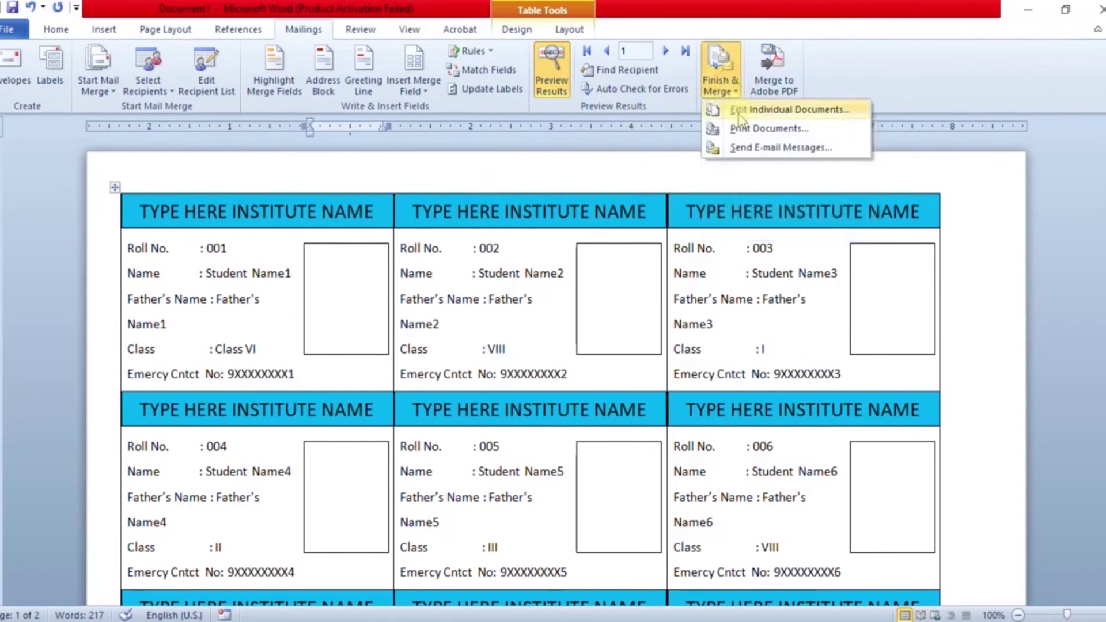
left_click(741, 113)
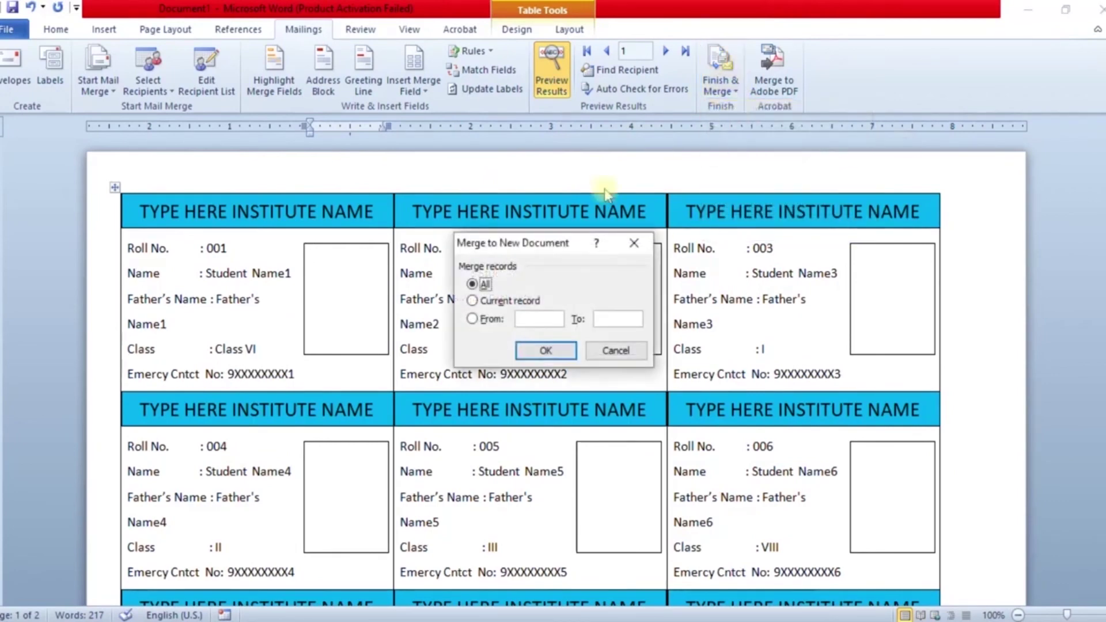
left_click(553, 351)
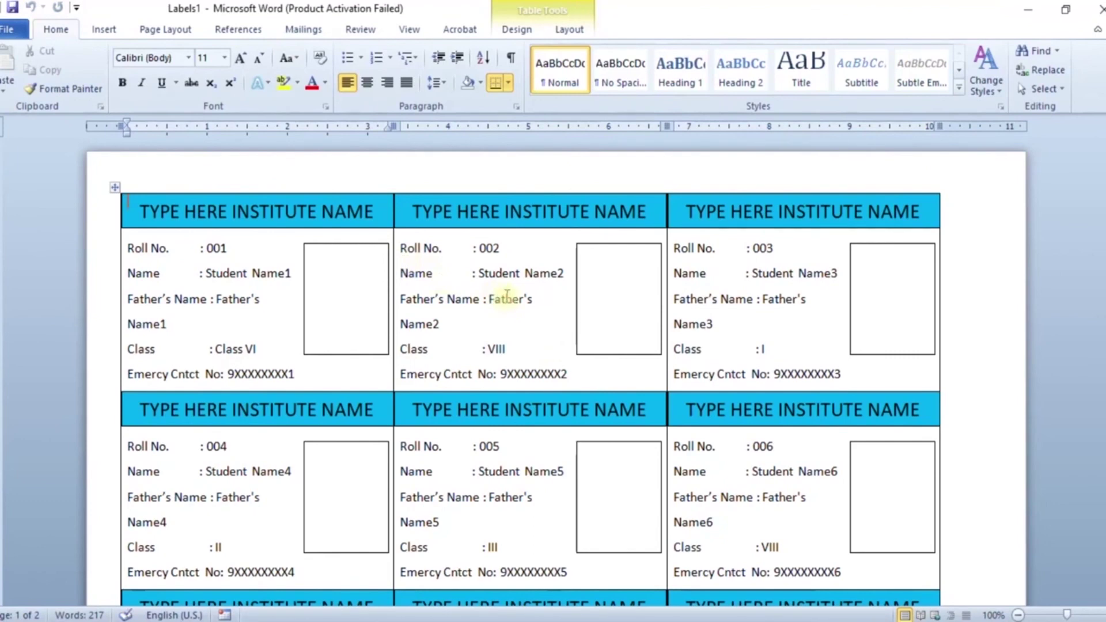
key("ctrl+a")
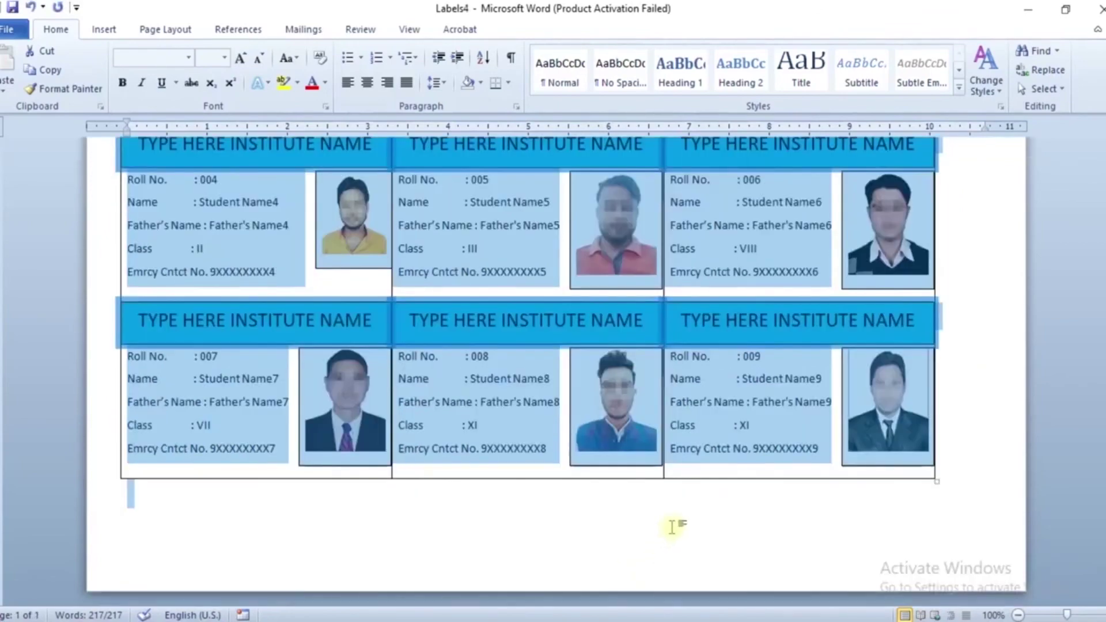
Deselect the merged document and check that all nine cards show their own student photo
scroll(672, 527, "up", 5)
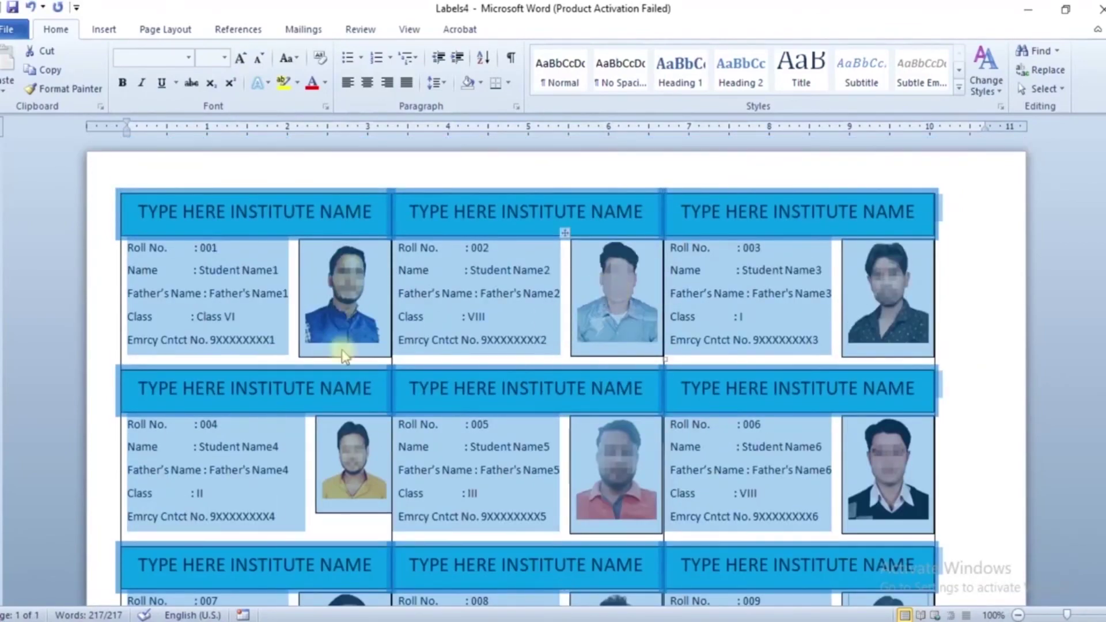
left_click(344, 356)
scroll(604, 286, "down", 4)
scroll(604, 286, "down", 1)
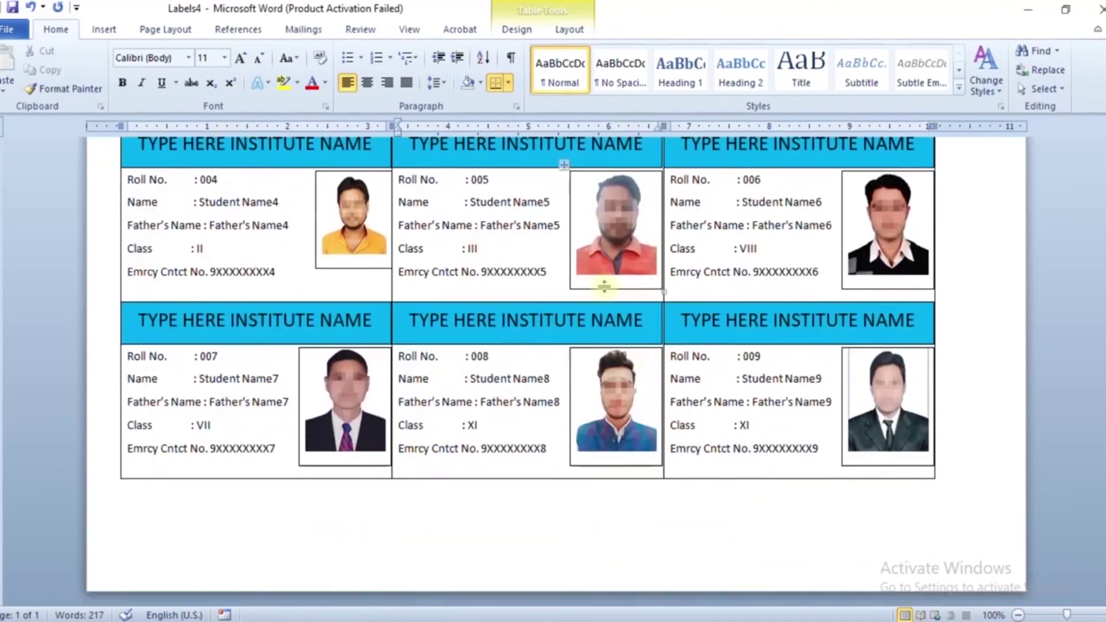
scroll(605, 286, "up", 5)
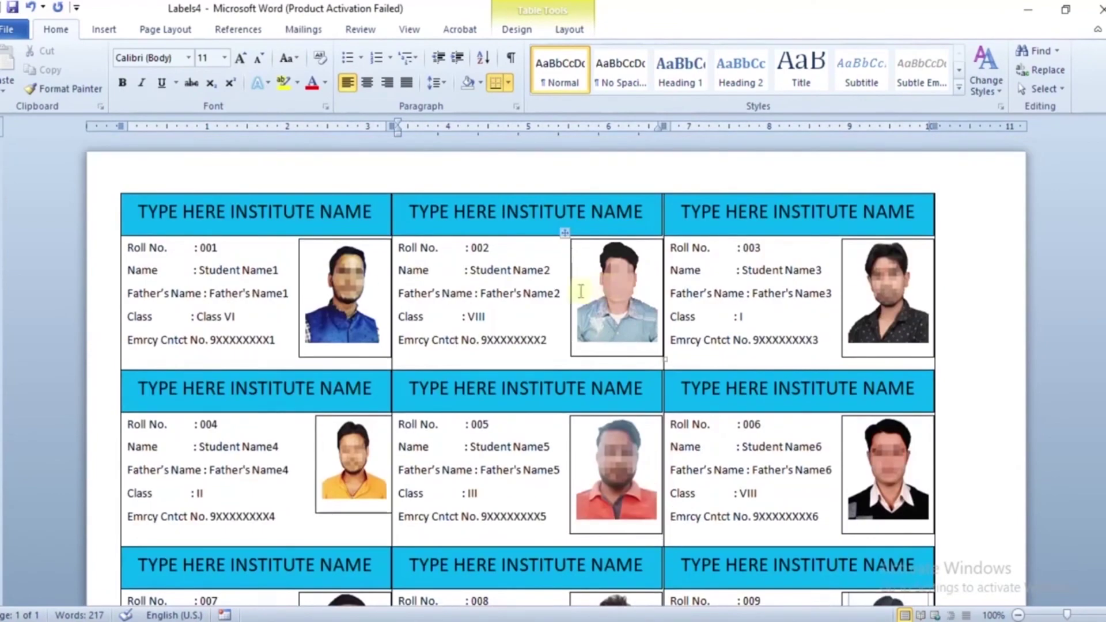
scroll(501, 287, "down", 4)
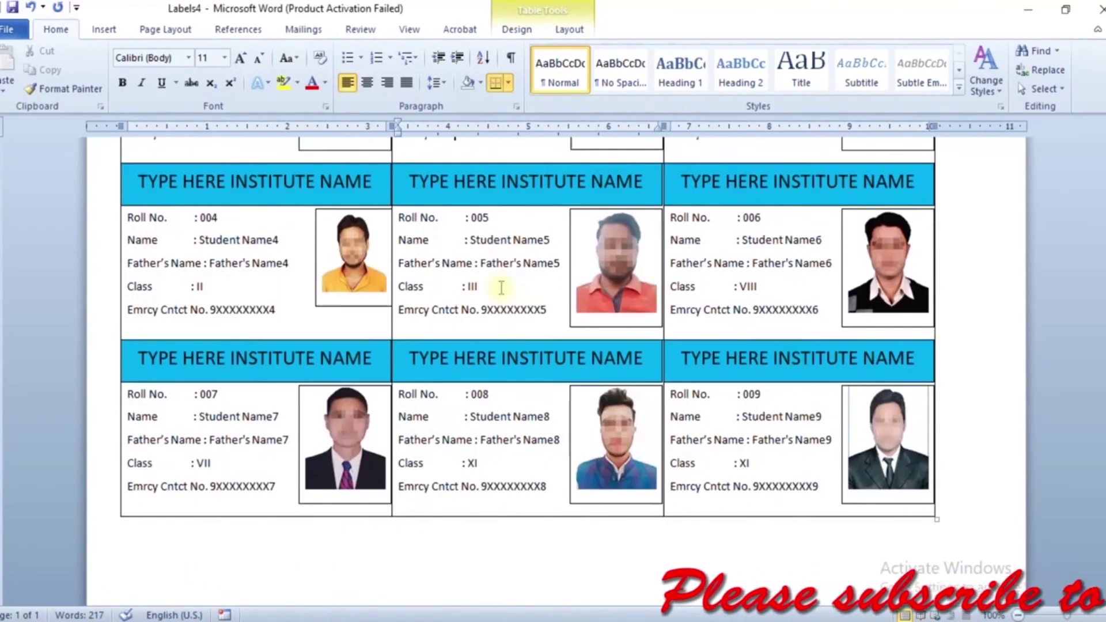
scroll(501, 287, "down", 1)
scroll(411, 222, "up", 5)
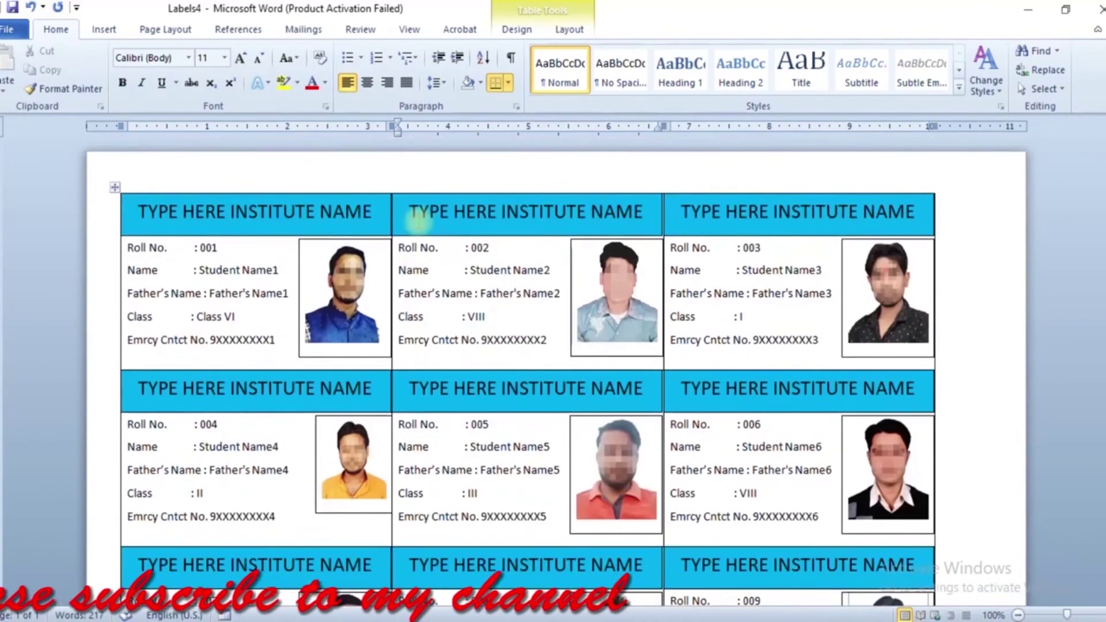
scroll(821, 323, "down", 5)
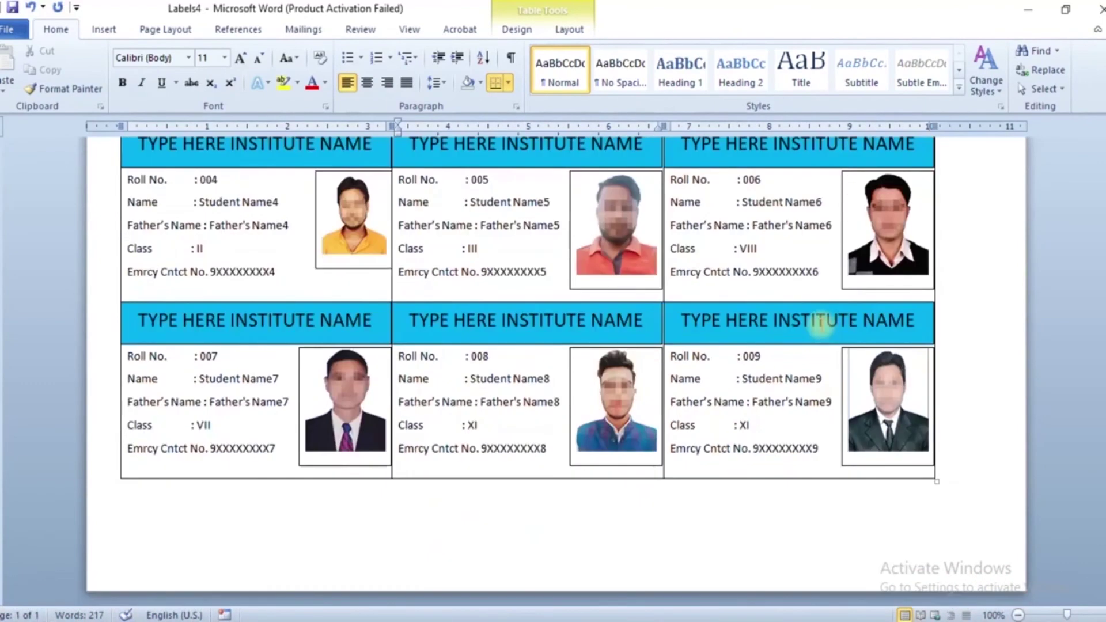
scroll(564, 167, "up", 5)
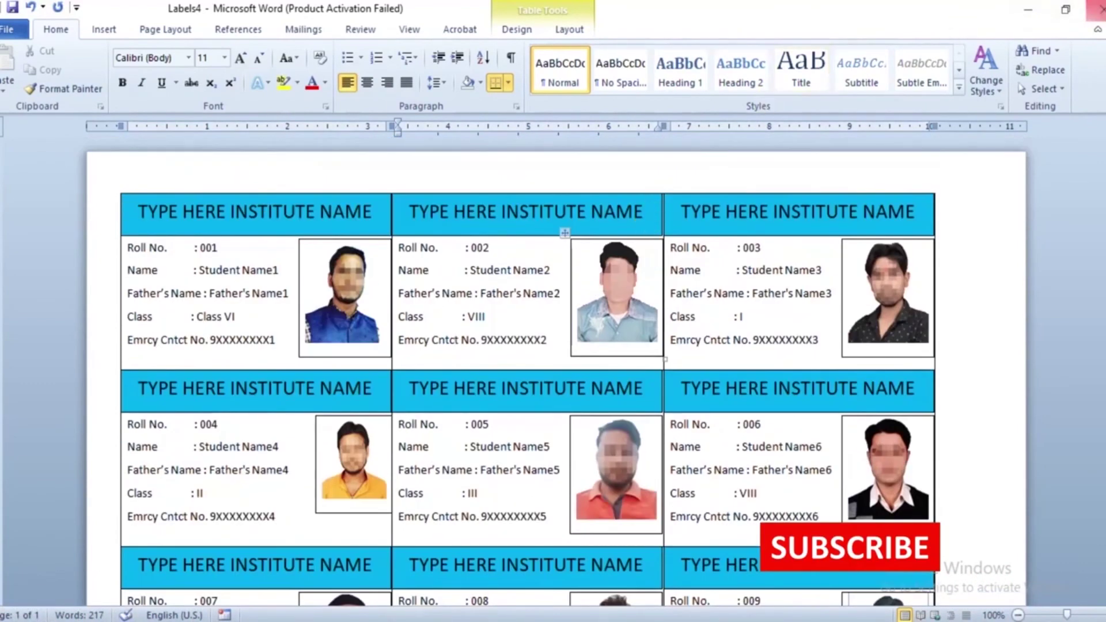